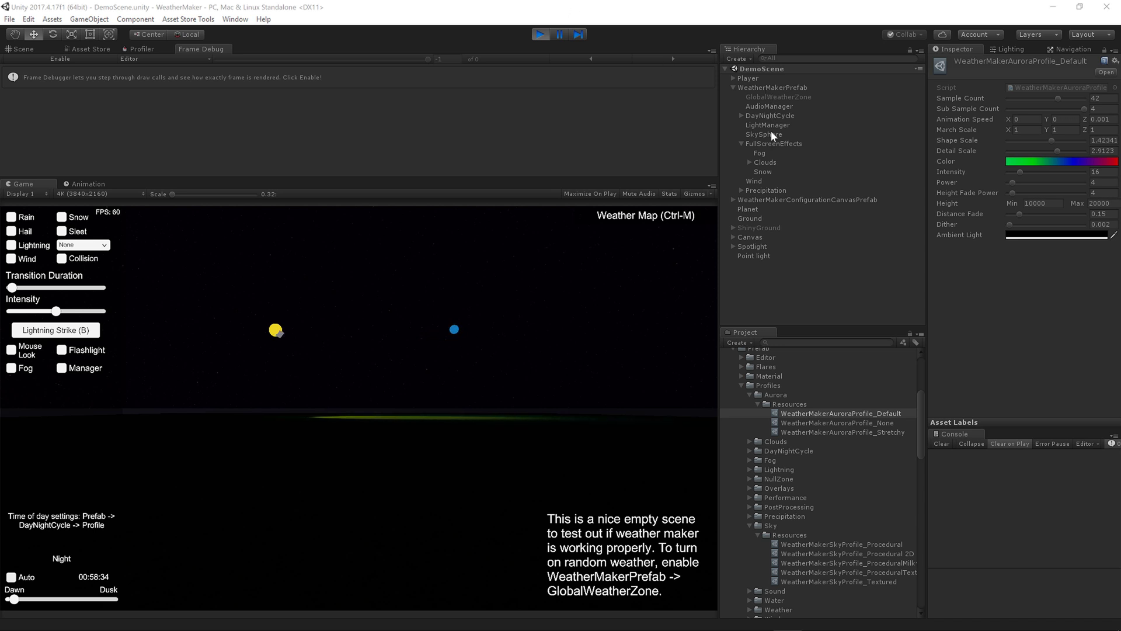
# Step: With Clouds selected and Mouse Look on, bring up the object picker beside its Aurora profile field
pyautogui.click(765, 161)
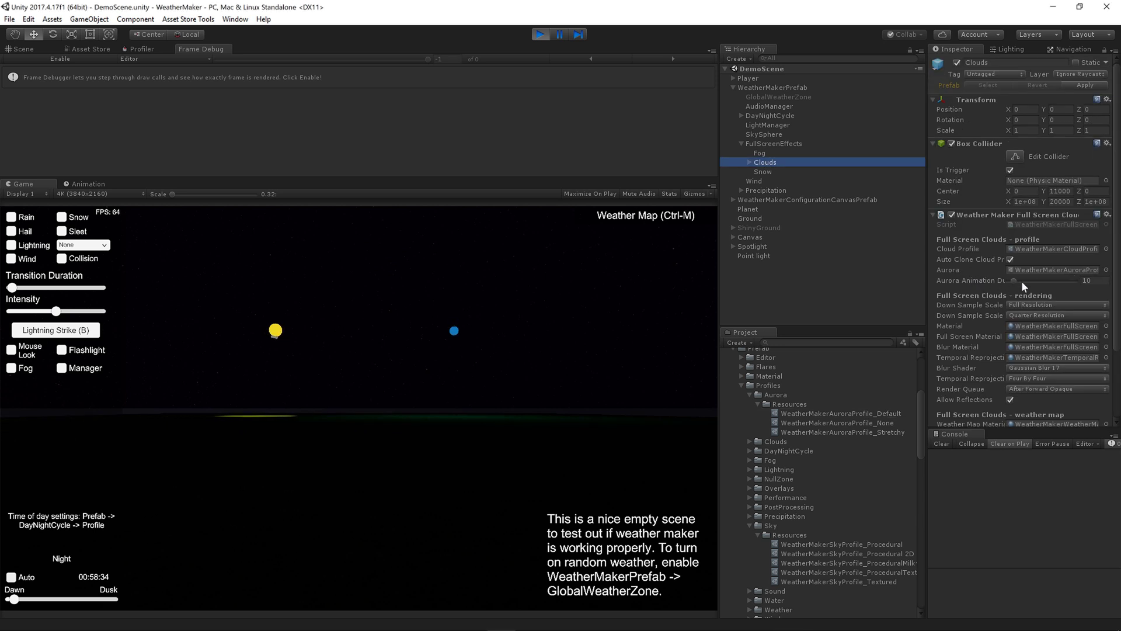
pyautogui.click(355, 461)
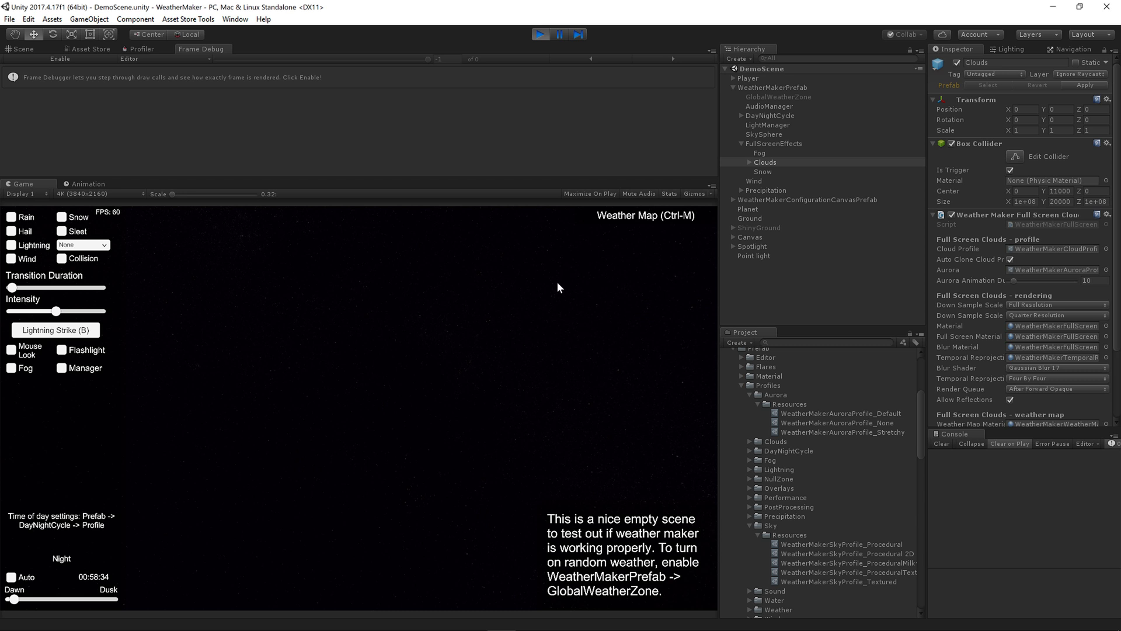
pyautogui.click(1090, 270)
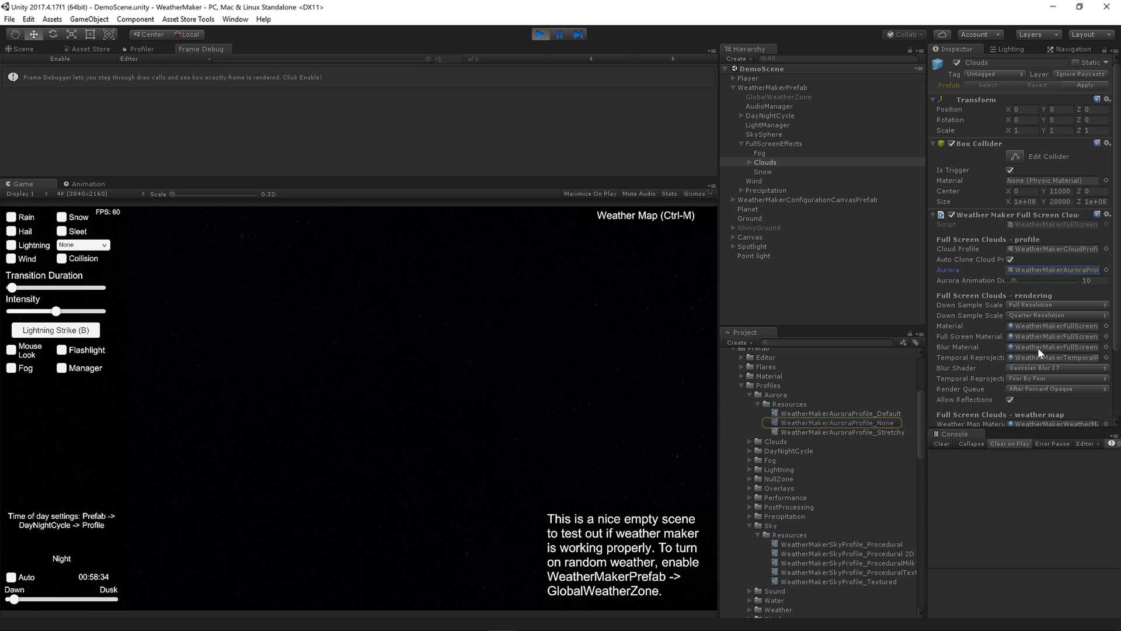
# Step: Assign WeatherMakerAuroraProfile_Default as the Clouds object's aurora profile from the picker
pyautogui.click(1106, 270)
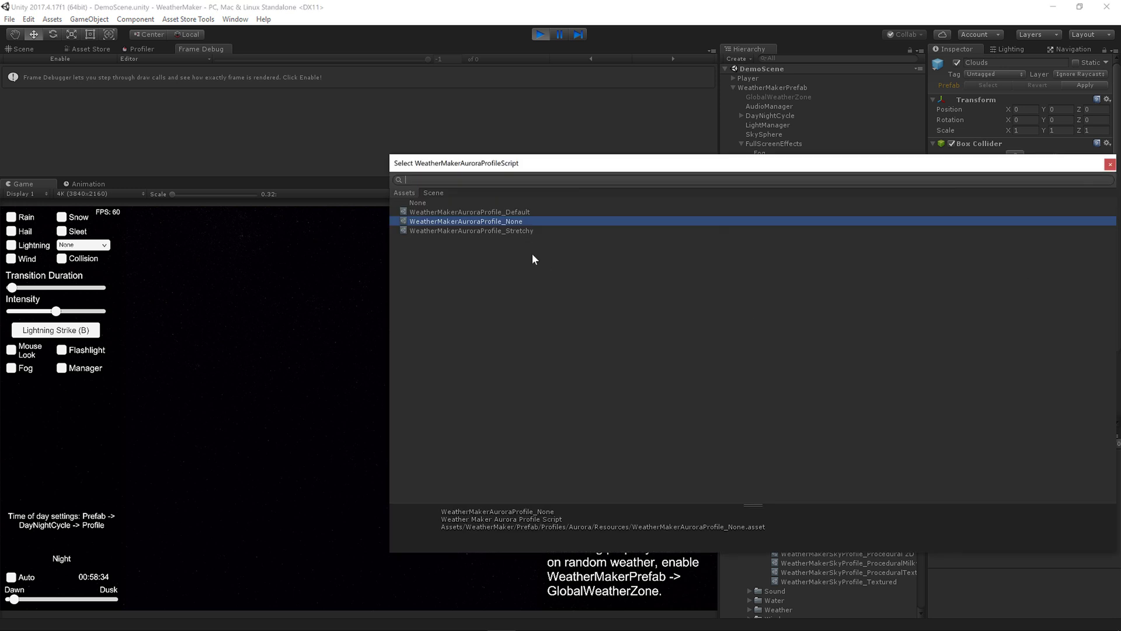
pyautogui.doubleClick(492, 211)
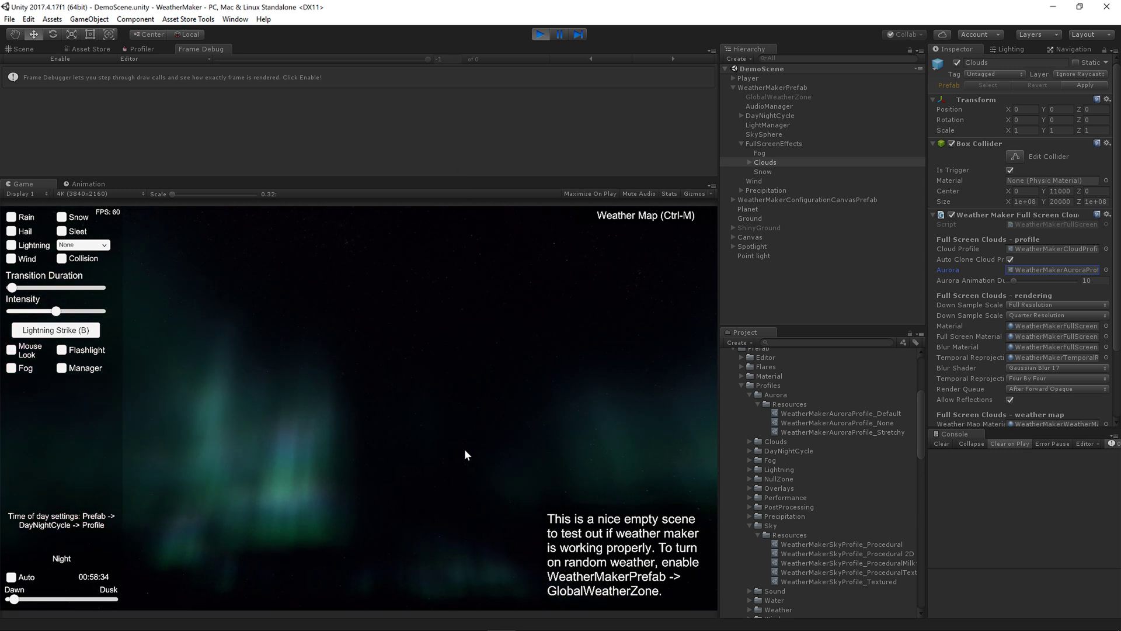
# Step: Untick the Canvas object's active checkbox, then reselect Clouds in the Hierarchy
pyautogui.click(750, 238)
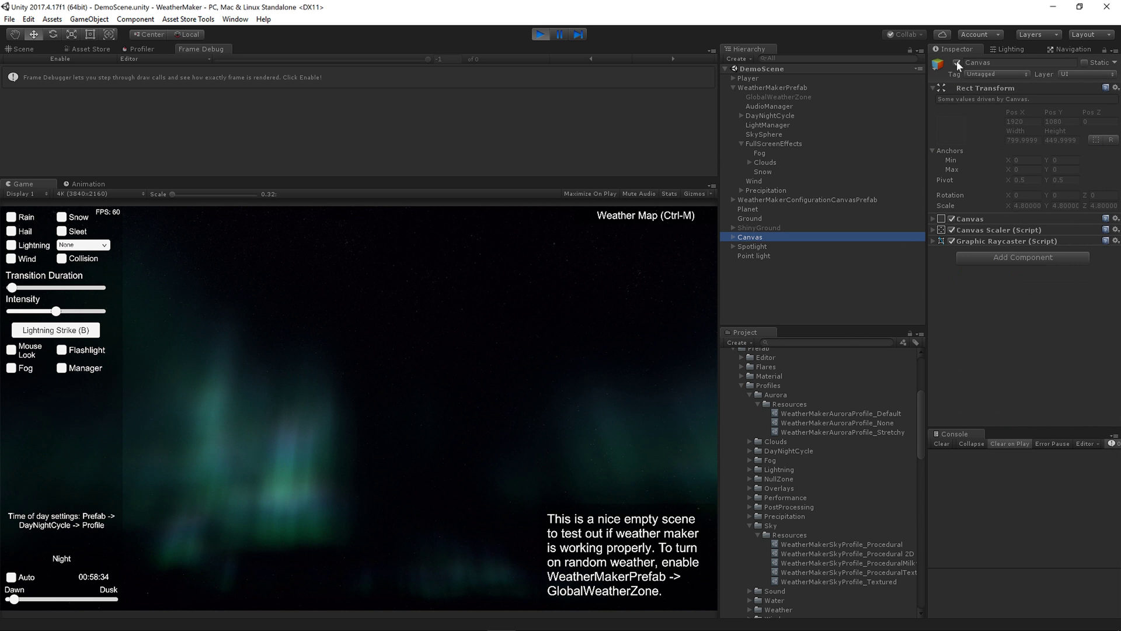
pyautogui.click(957, 62)
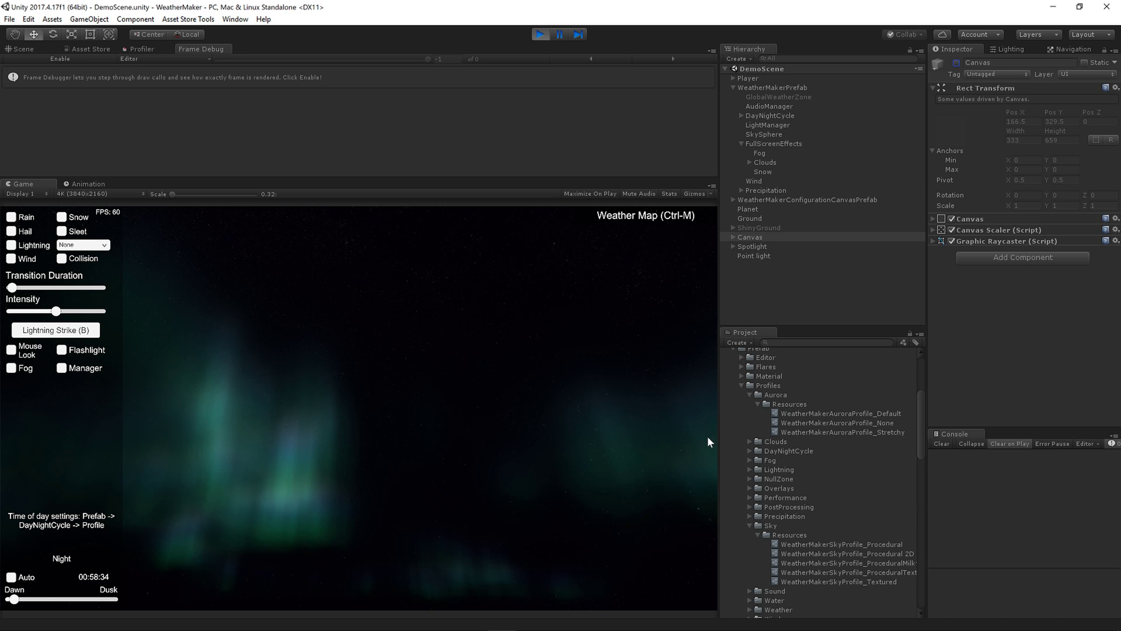
pyautogui.click(766, 162)
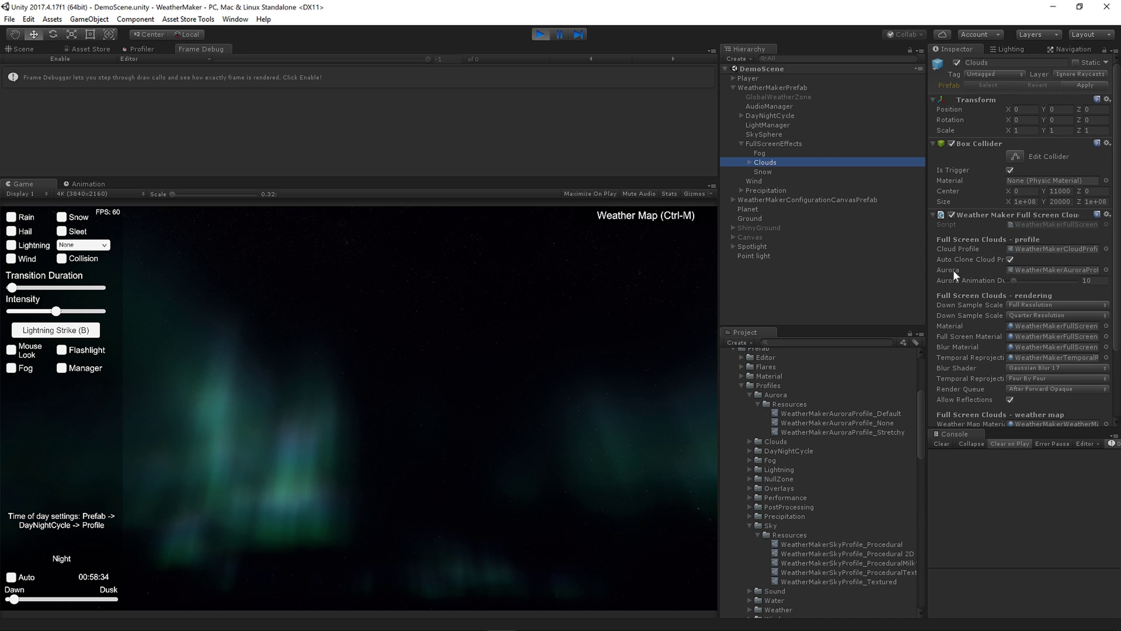
# Step: Open WeatherMakerAuroraProfile_Default in the Inspector and adjust Sub Sample Count, leaving it at 4
pyautogui.doubleClick(1026, 269)
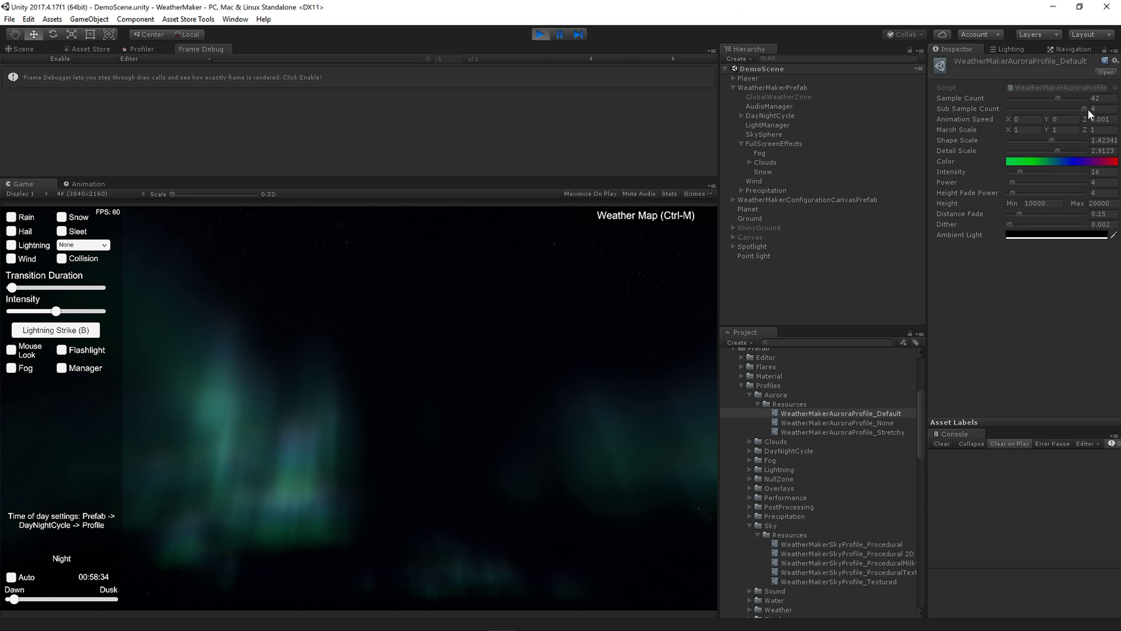
pyautogui.moveTo(1084, 107)
pyautogui.mouseDown()
pyautogui.moveTo(987, 107)
pyautogui.moveTo(1059, 108)
pyautogui.moveTo(1079, 124)
pyautogui.mouseUp()
pyautogui.click(1022, 120)
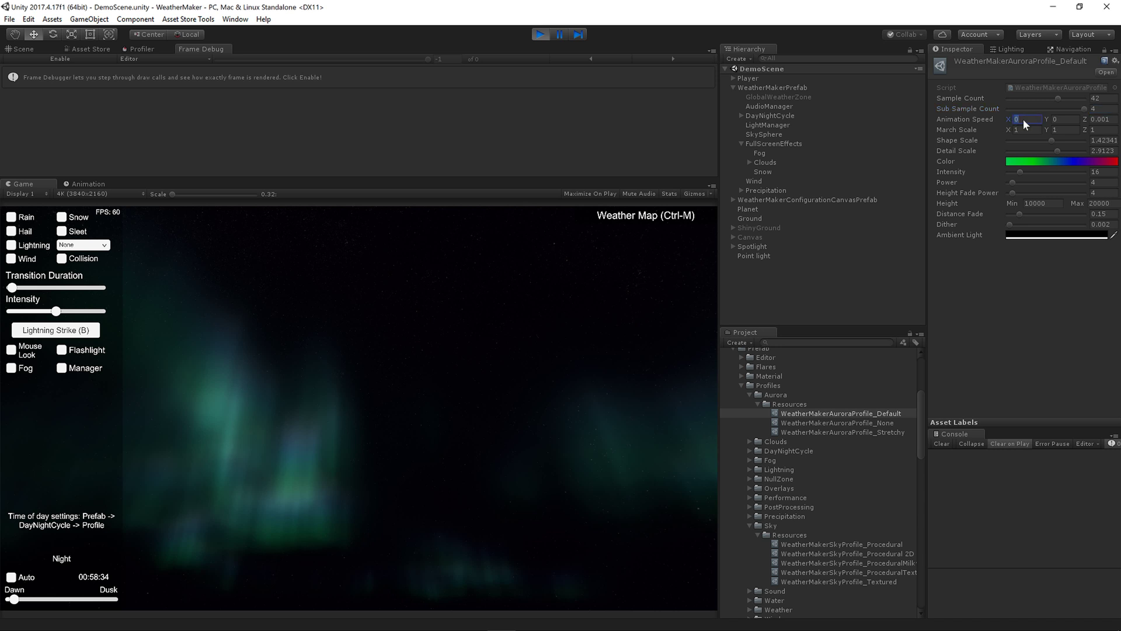
pyautogui.write('0.1')
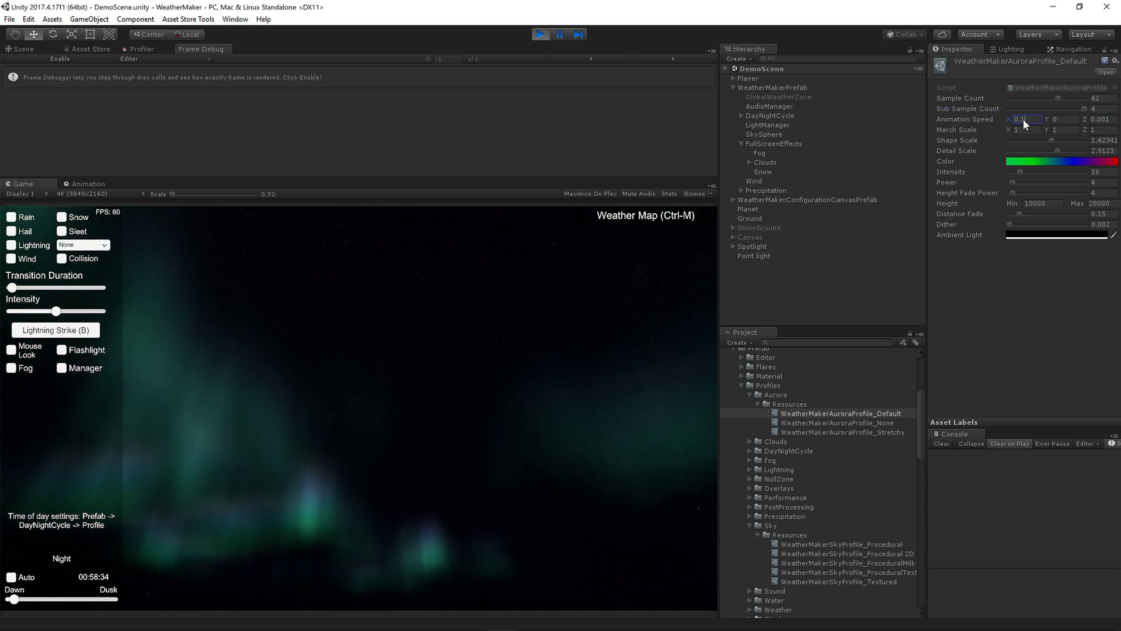
pyautogui.press('Tab')
pyautogui.write('0.1')
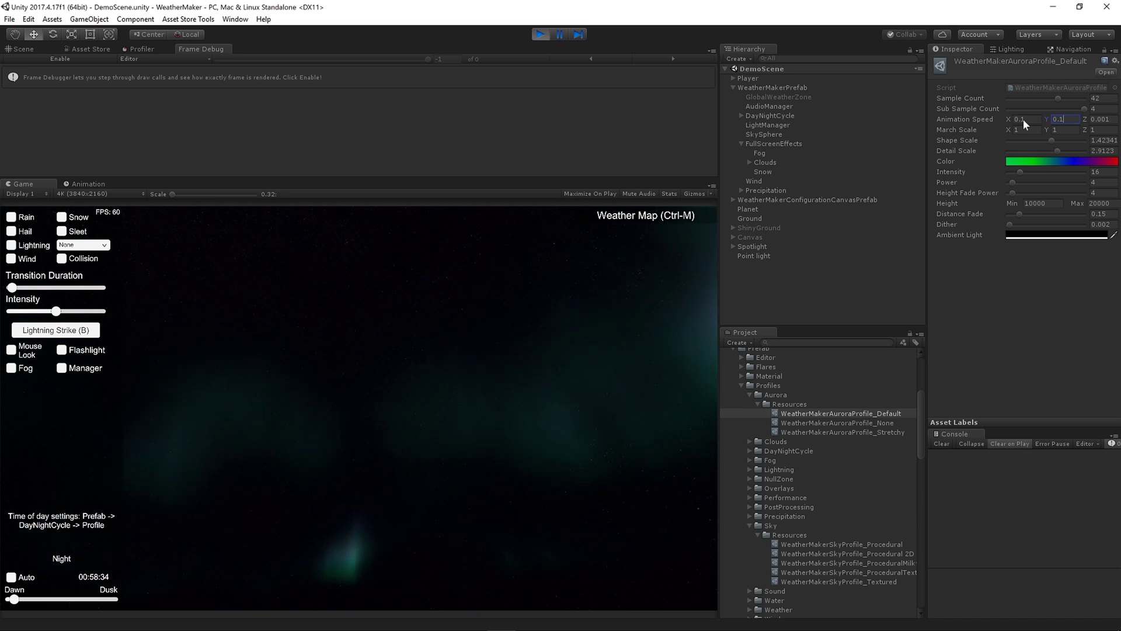
pyautogui.hotkey('ctrl', 'z')
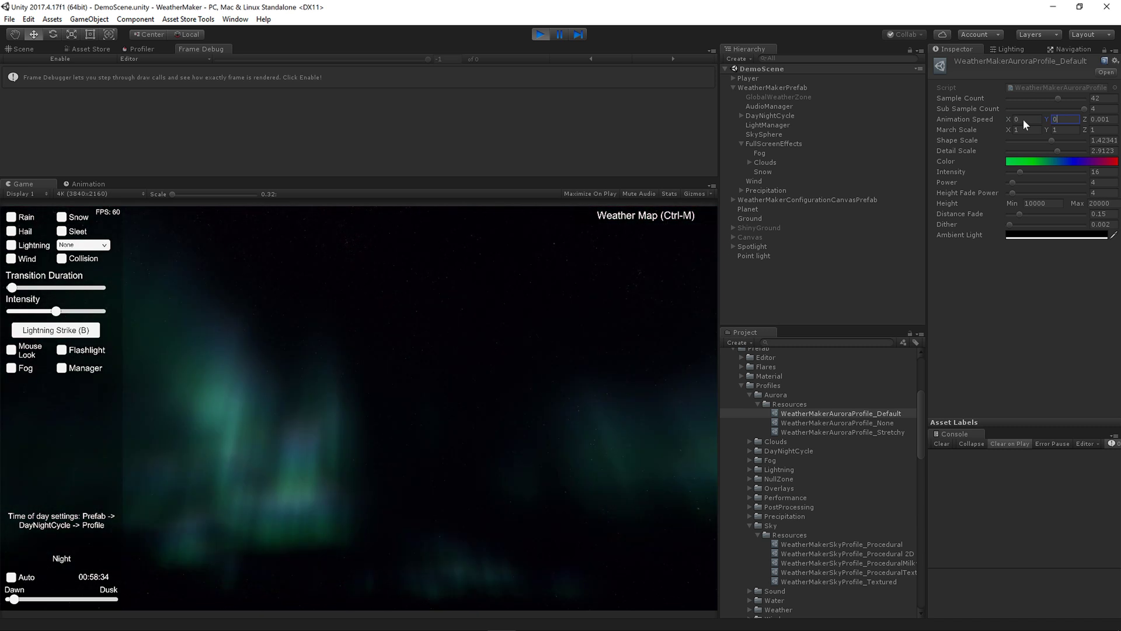
pyautogui.press('Tab')
pyautogui.write('0.')
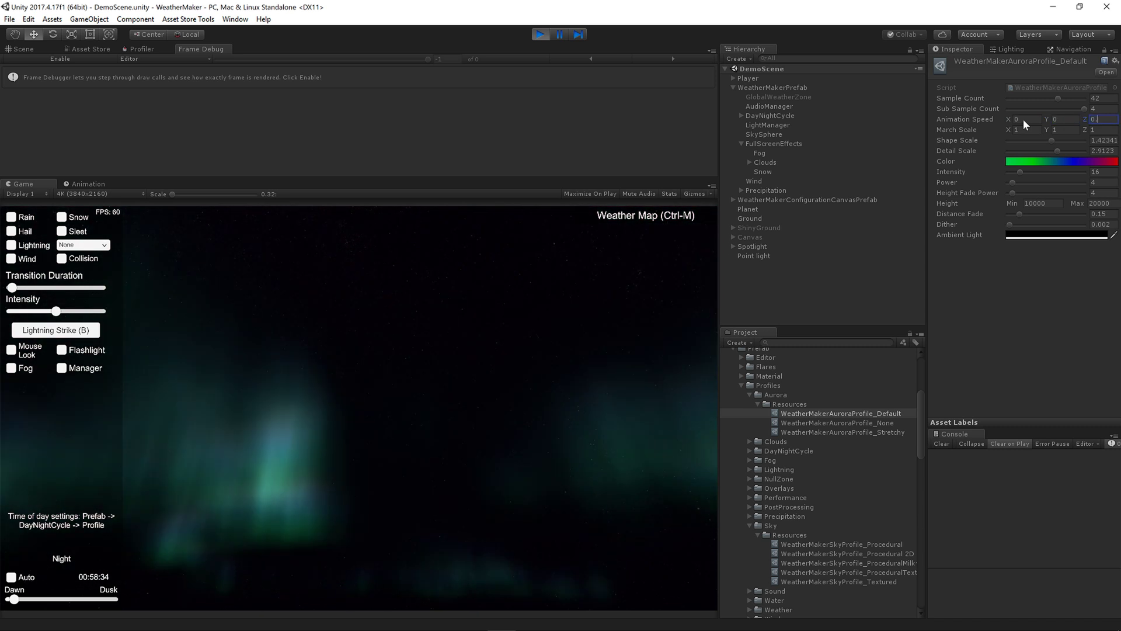
pyautogui.write('1')
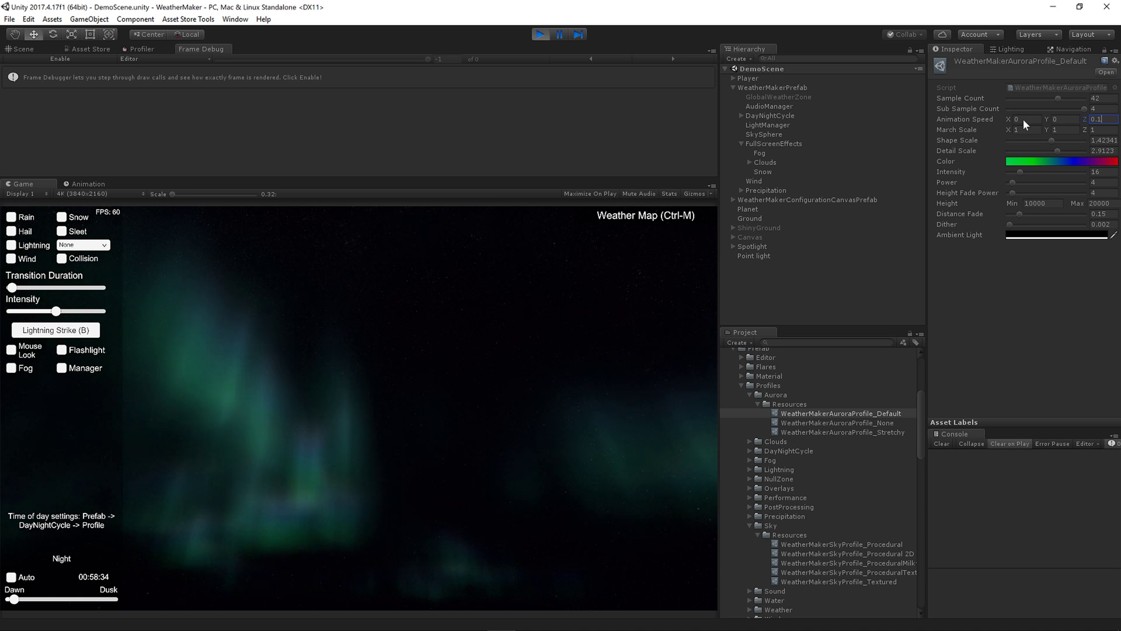
pyautogui.press('BackSpace')
pyautogui.write('5')
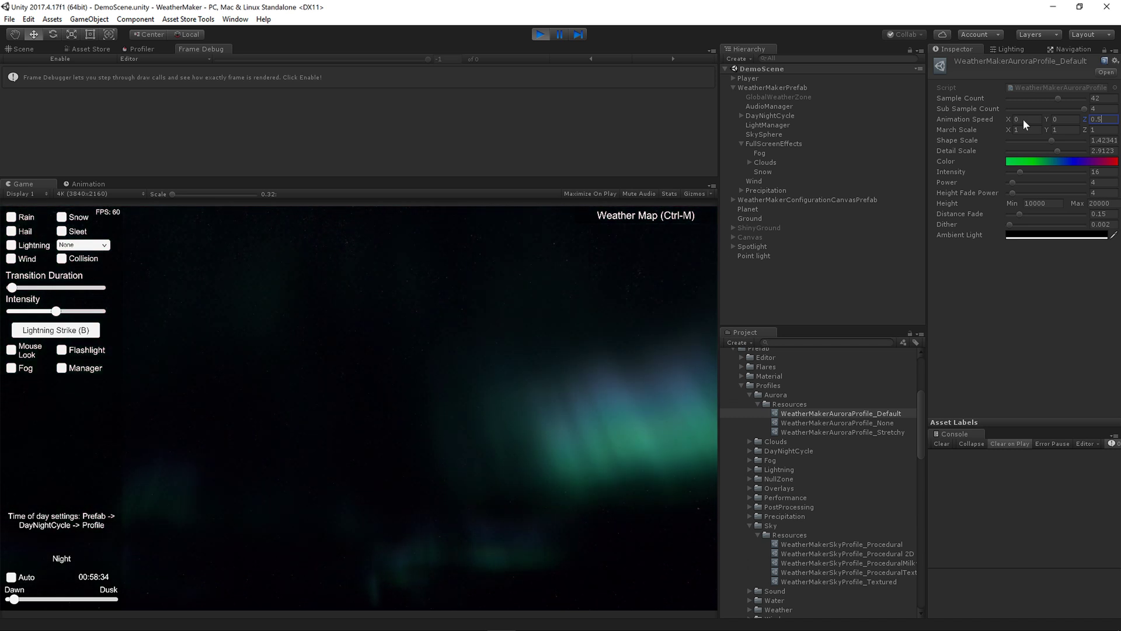
pyautogui.press('BackSpace')
pyautogui.write('001')
pyautogui.press('Tab')
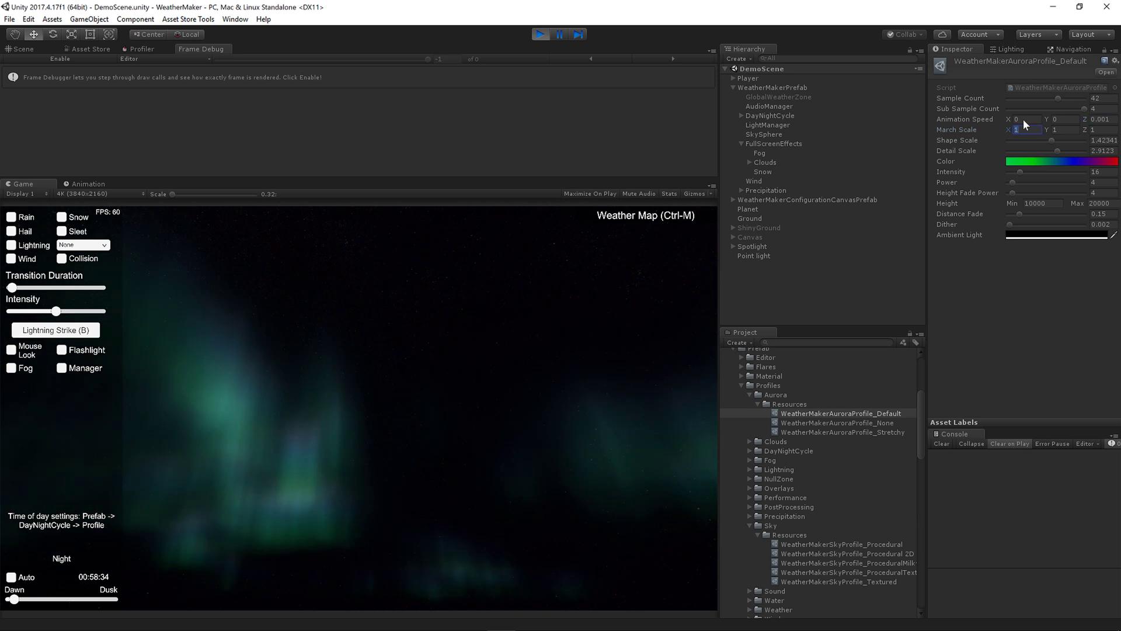
# Step: Try March Scale X and Z values such as 4, 2, 3 and 1
pyautogui.write('4')
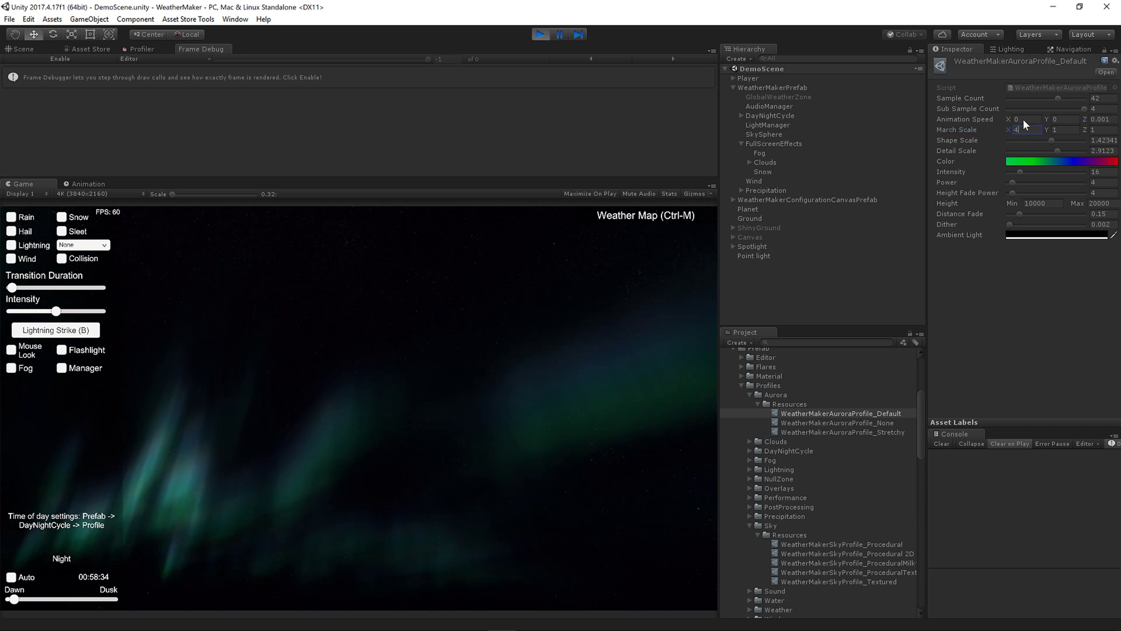
pyautogui.press('Tab')
pyautogui.press('Tab')
pyautogui.write('4')
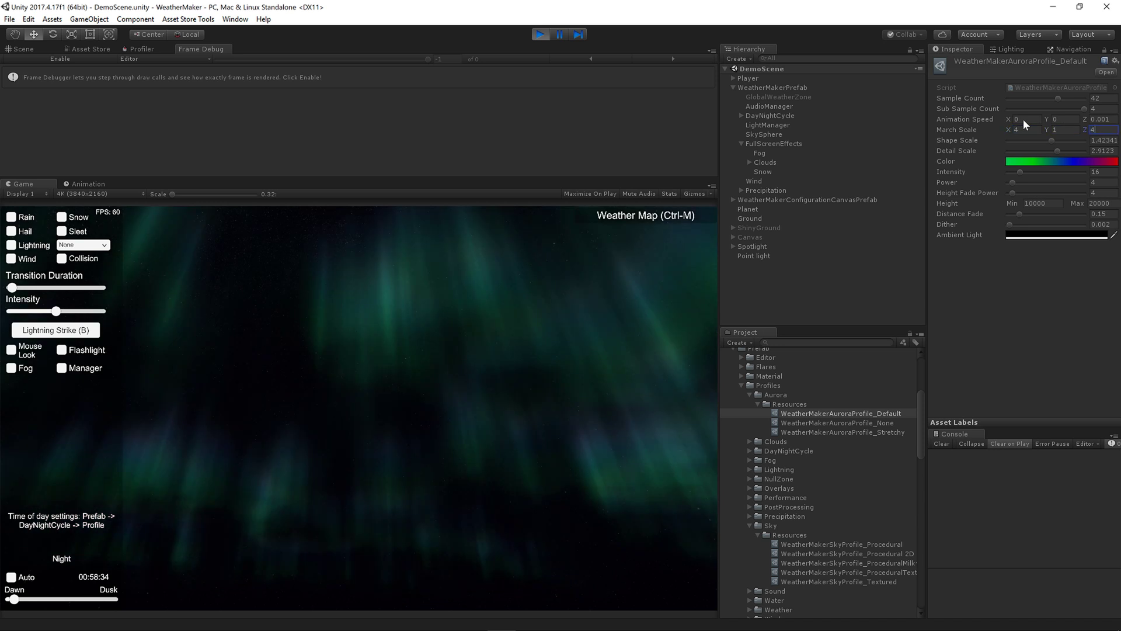
pyautogui.press('BackSpace')
pyautogui.write('2')
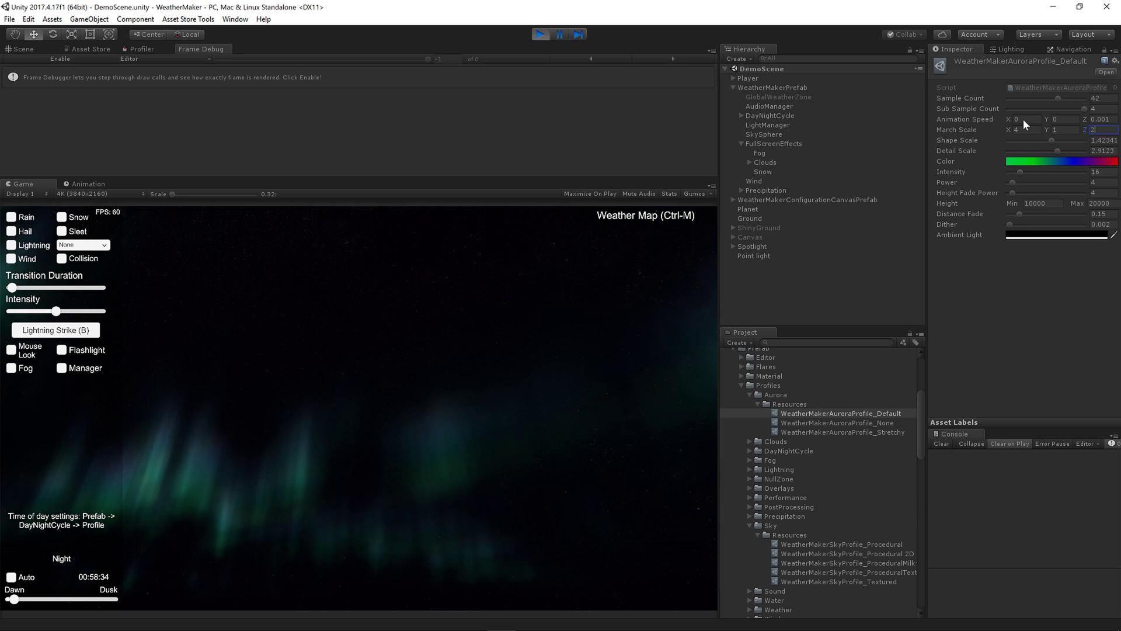
pyautogui.hotkey('shift', 'Tab')
pyautogui.hotkey('shift', 'Tab')
pyautogui.write('3')
pyautogui.press('Tab')
pyautogui.press('Tab')
pyautogui.write('1')
# Step: Look around the sky with Mouse Look and try March Scale X 1.5 and Z 0.6
pyautogui.click(458, 379)
pyautogui.press('m')
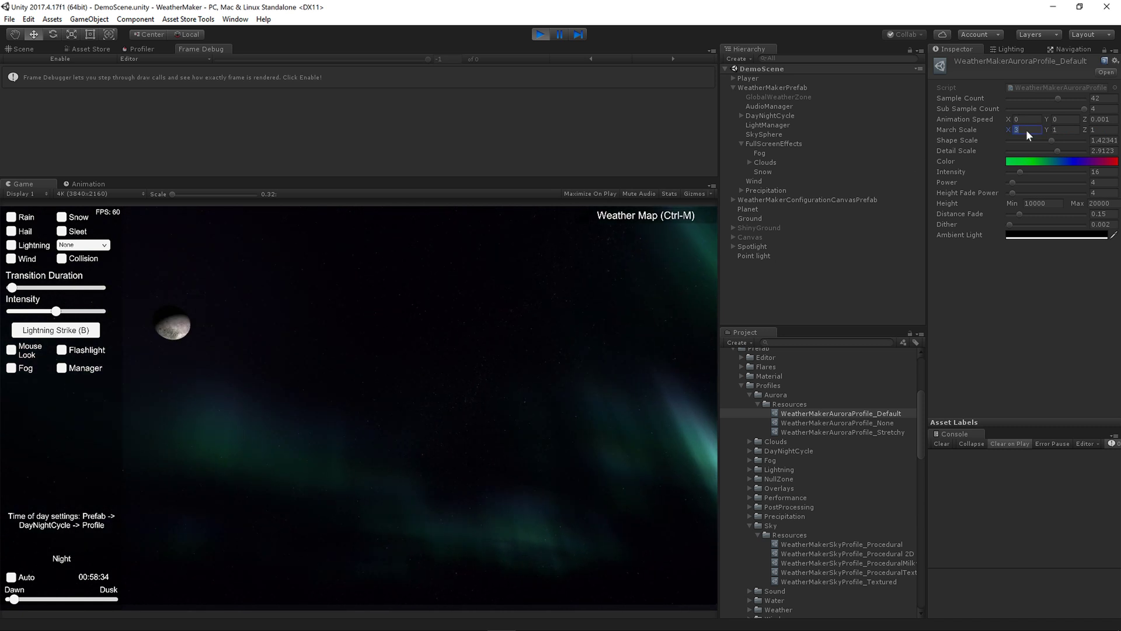
pyautogui.write('1.5')
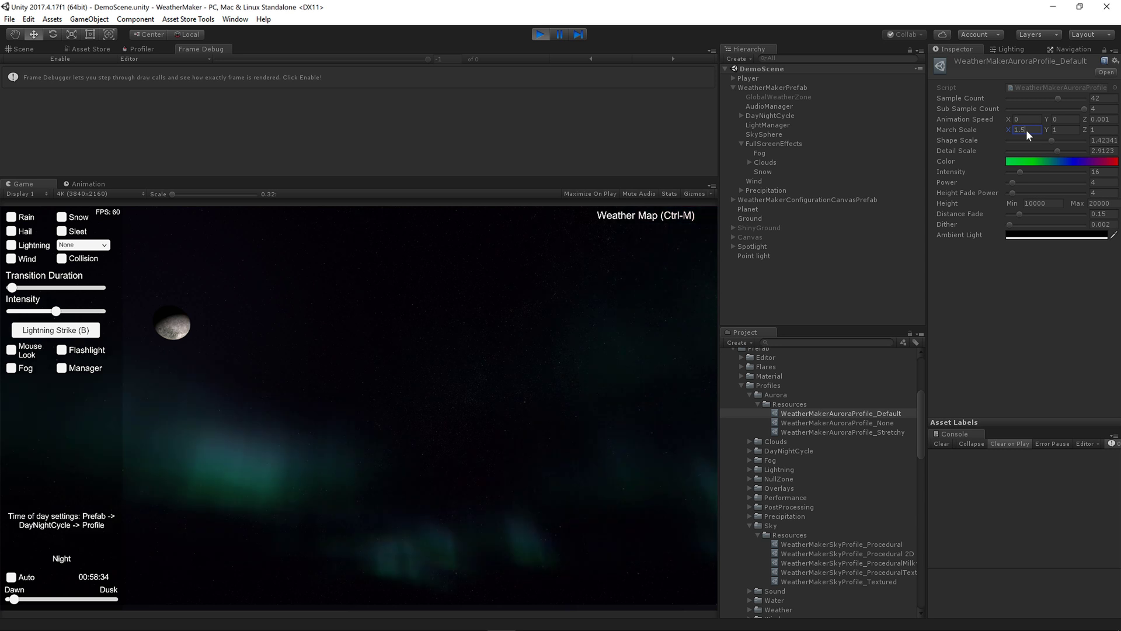
pyautogui.press('Tab')
pyautogui.press('Tab')
pyautogui.write('0.6')
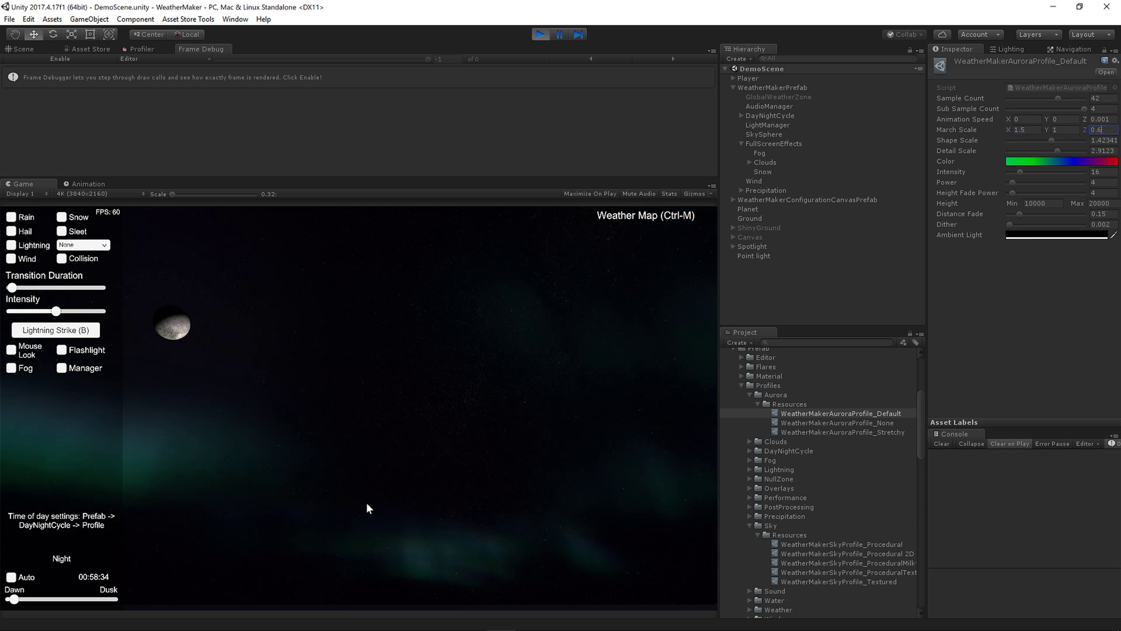
pyautogui.click(366, 502)
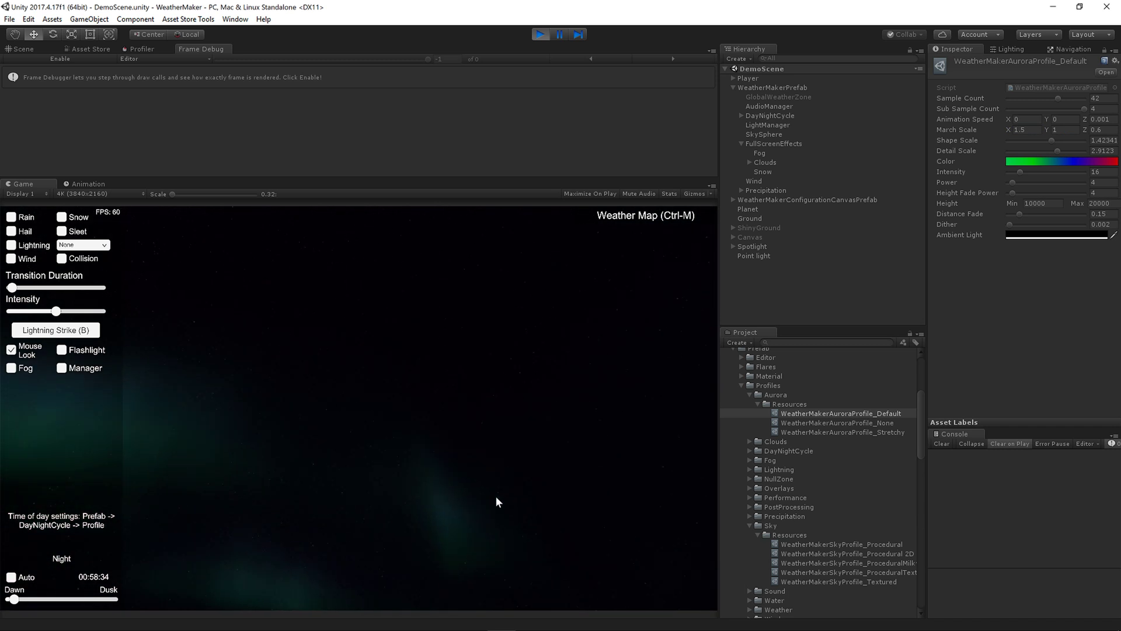
# Step: Set March Scale X and Z both to 1
pyautogui.click(1028, 130)
pyautogui.write('1')
pyautogui.press('Tab')
pyautogui.press('Tab')
pyautogui.write('1')
pyautogui.press('Return')
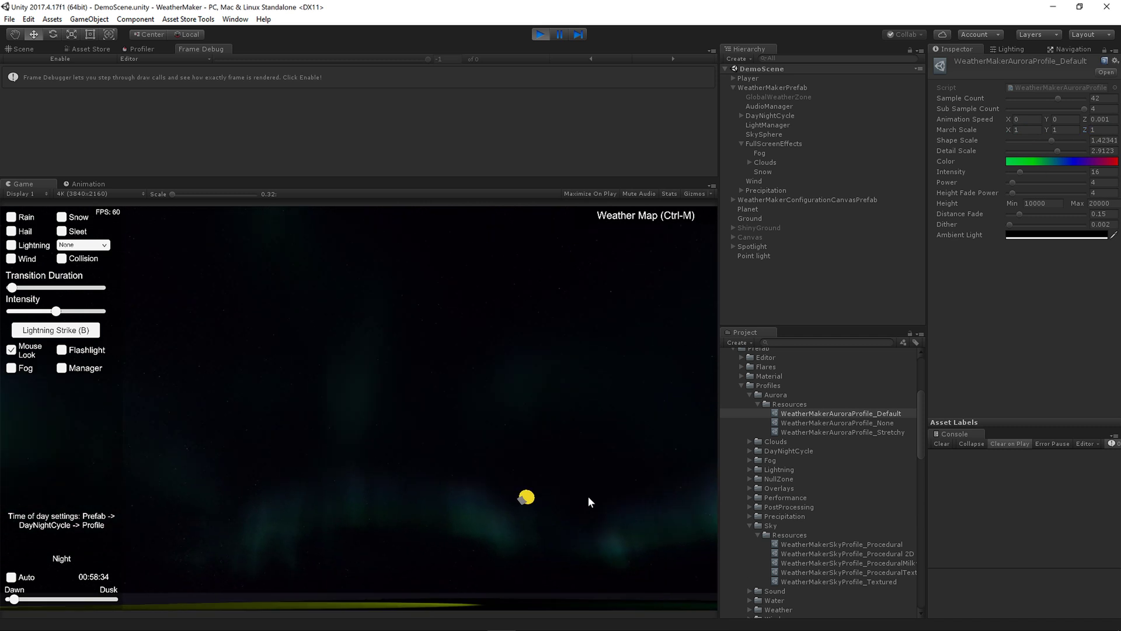
# Step: Drag March Scale Y through 0.19 and 0.46, then set it to 1
pyautogui.moveTo(1047, 129); pyautogui.dragTo(1028, 128)
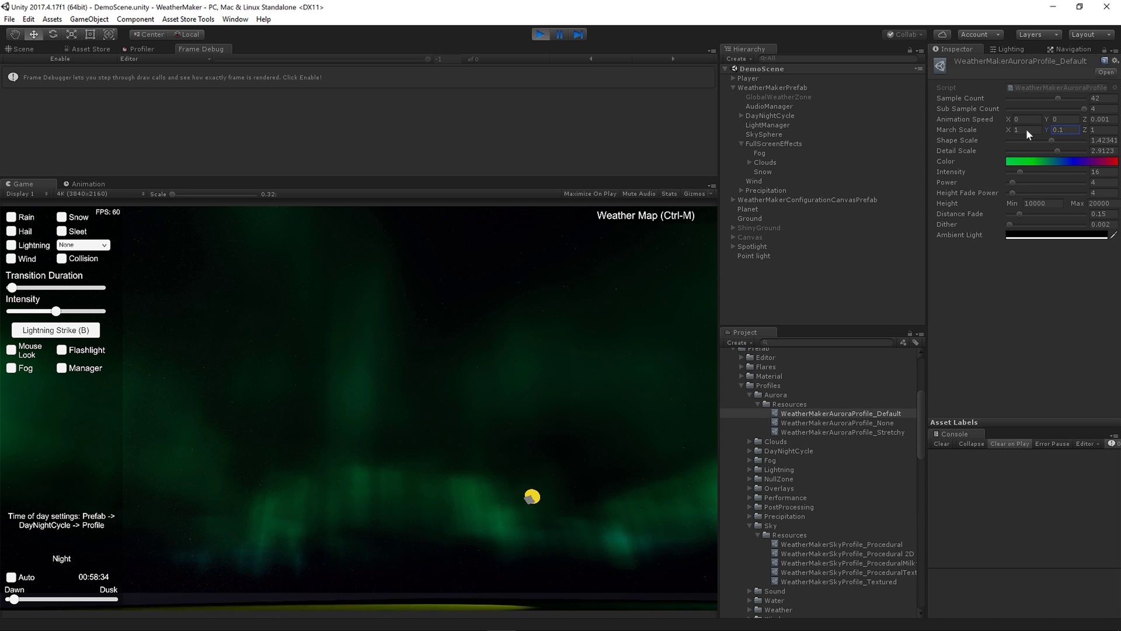
pyautogui.moveTo(1025, 128); pyautogui.dragTo(1048, 130)
pyautogui.write('1')
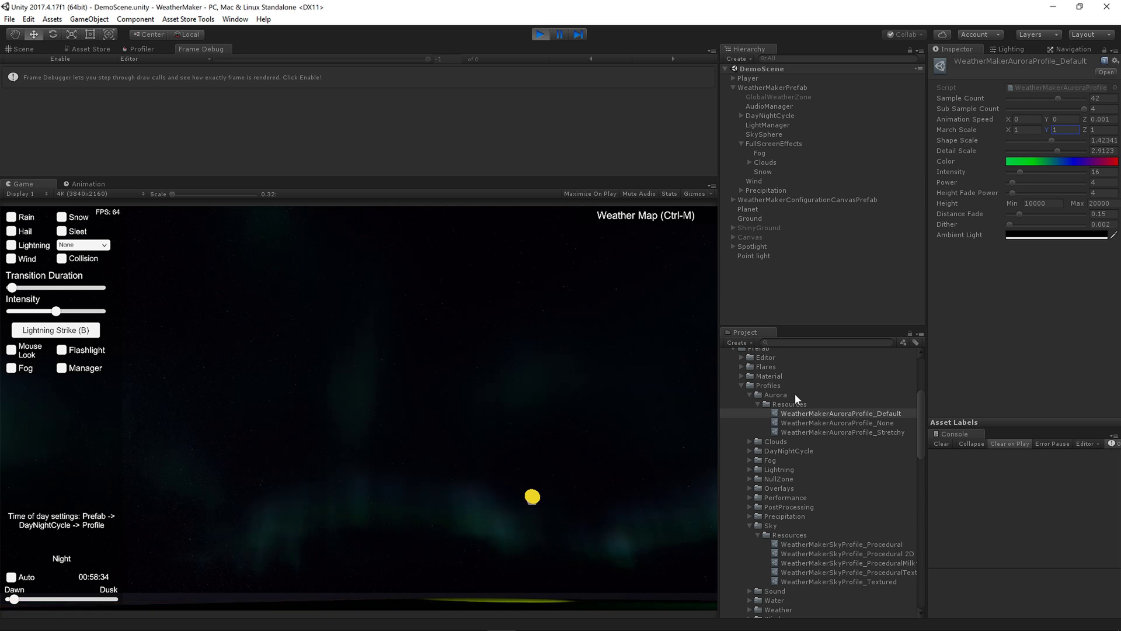
pyautogui.click(622, 449)
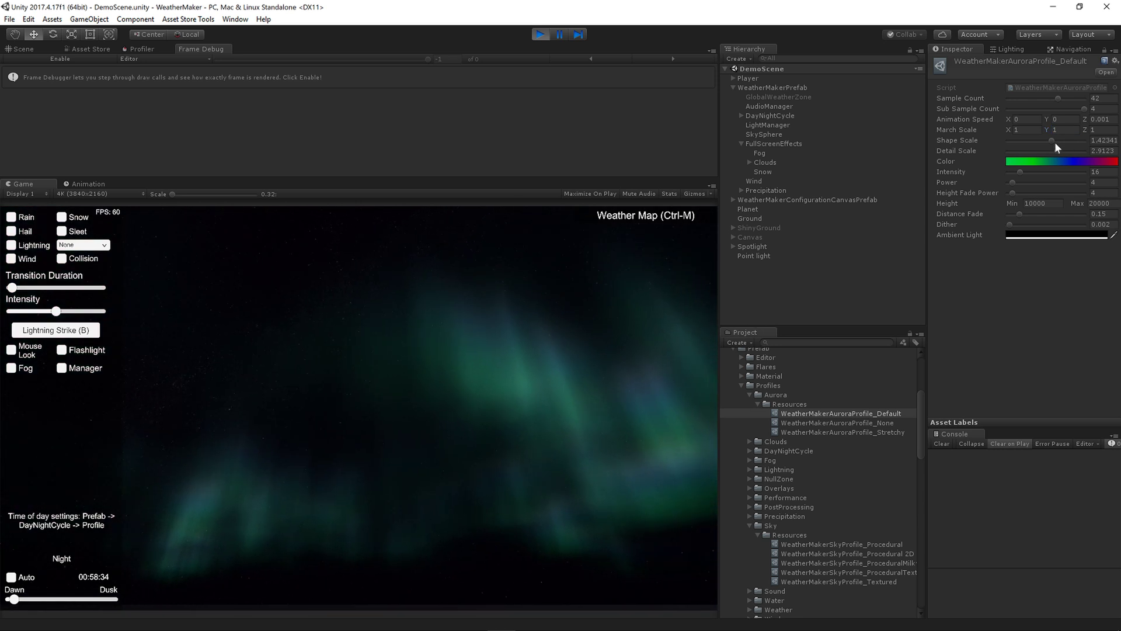
pyautogui.moveTo(1054, 141); pyautogui.dragTo(1050, 138)
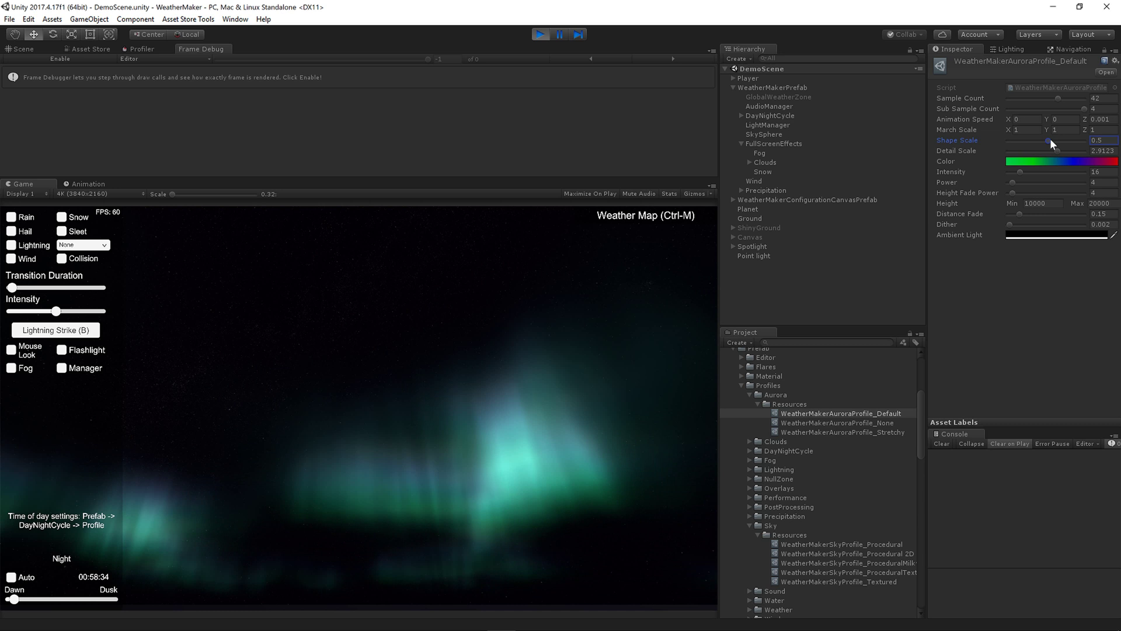
pyautogui.moveTo(1050, 139); pyautogui.dragTo(1049, 139)
pyautogui.click(695, 422)
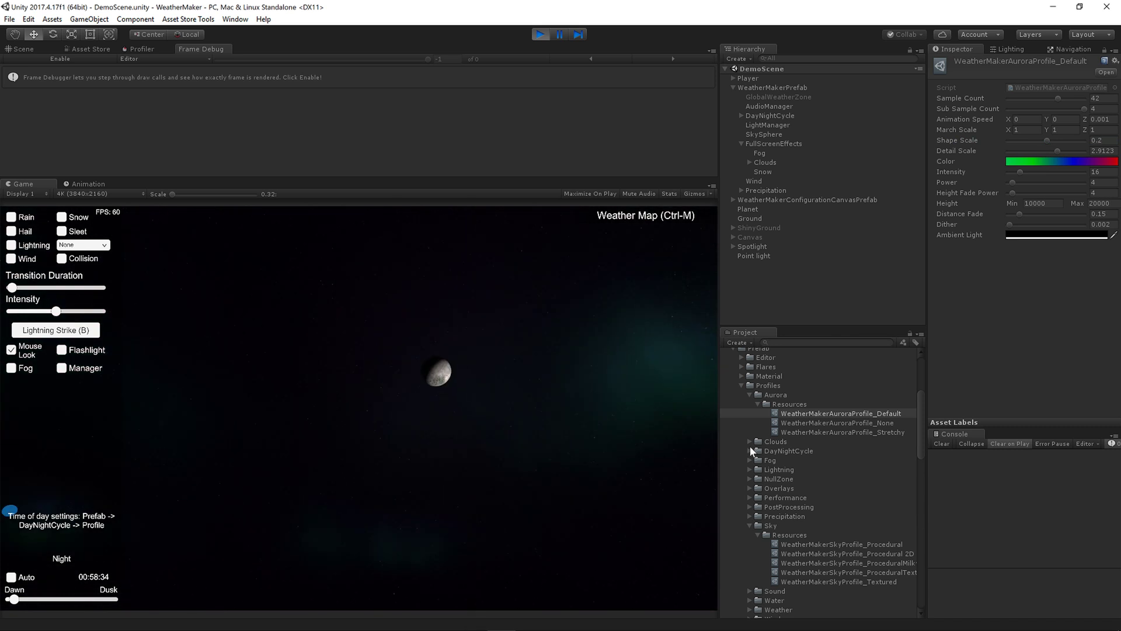
pyautogui.click(1085, 140)
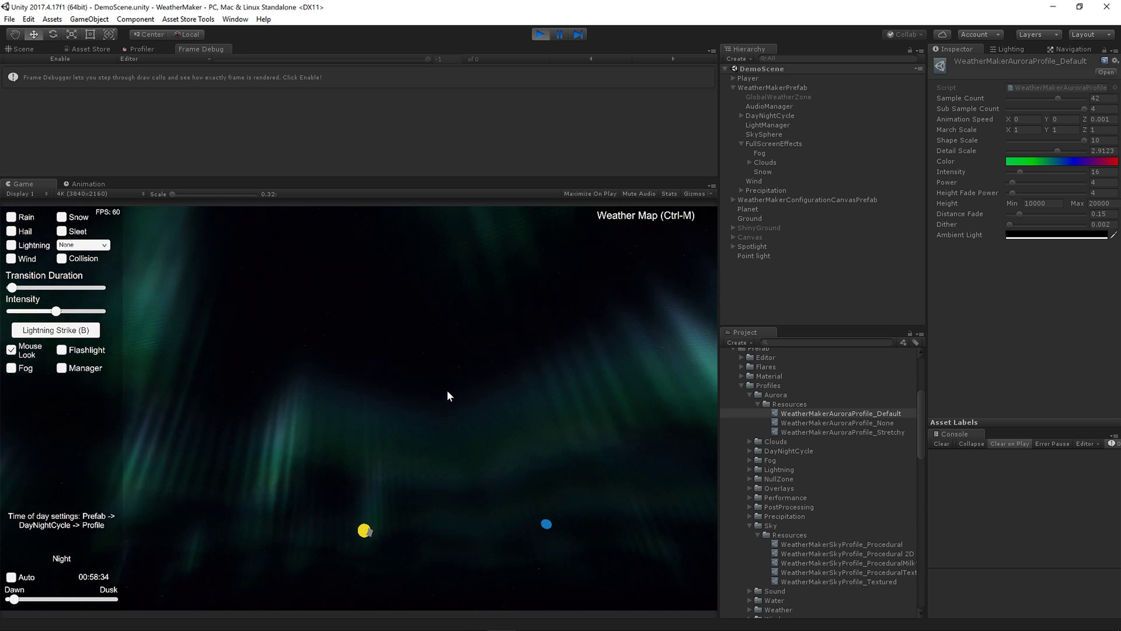
pyautogui.press('Escape')
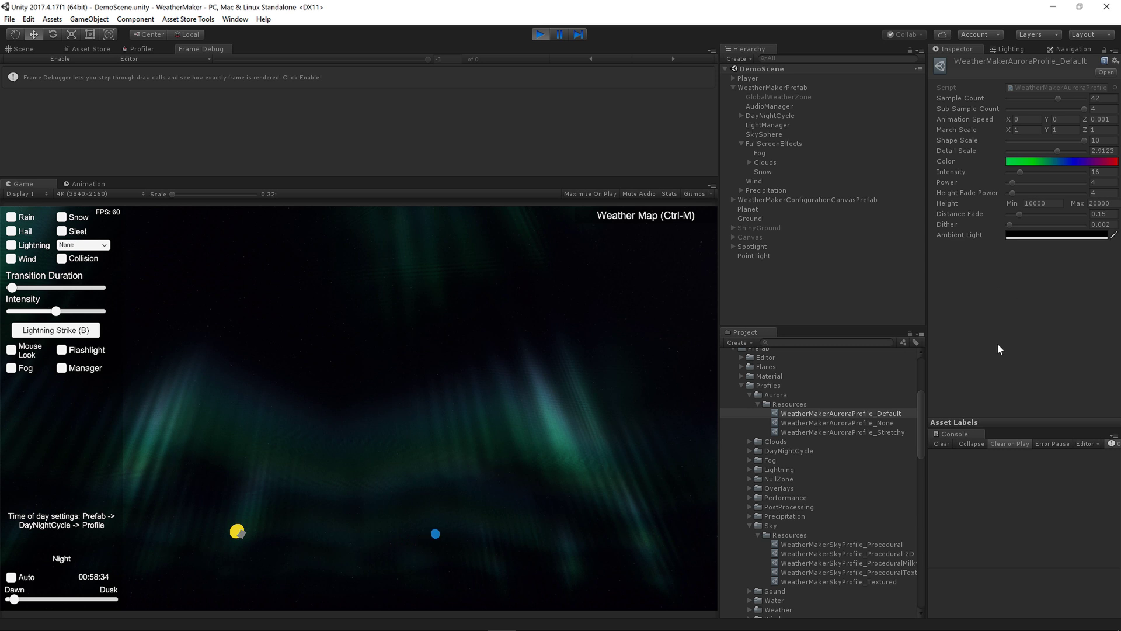
pyautogui.hotkey('ctrl', 'z')
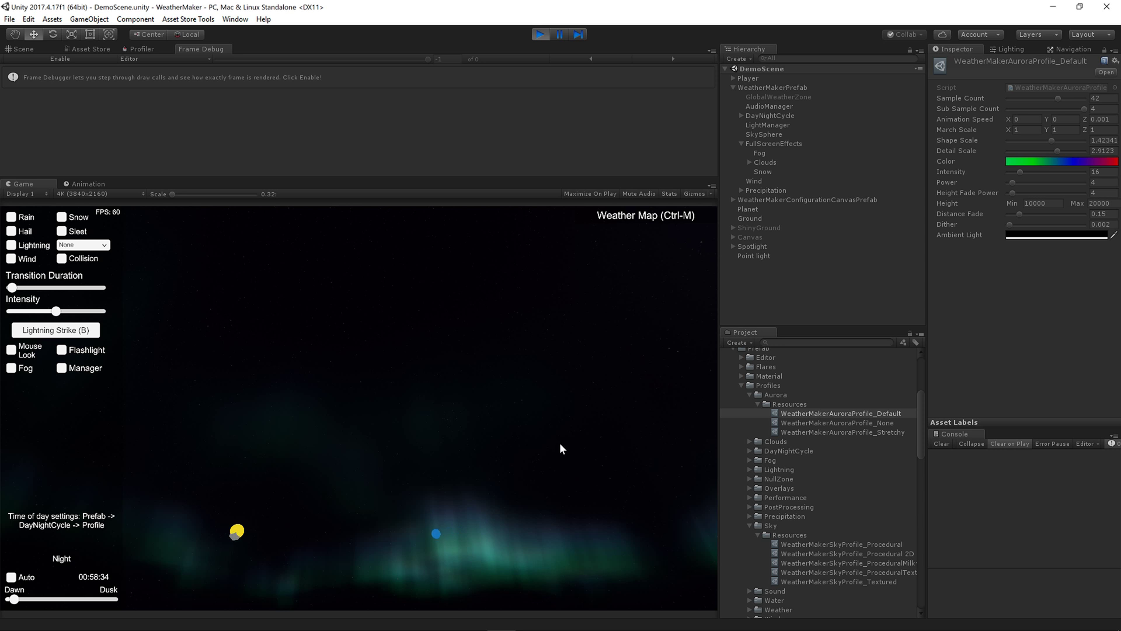
pyautogui.press('m')
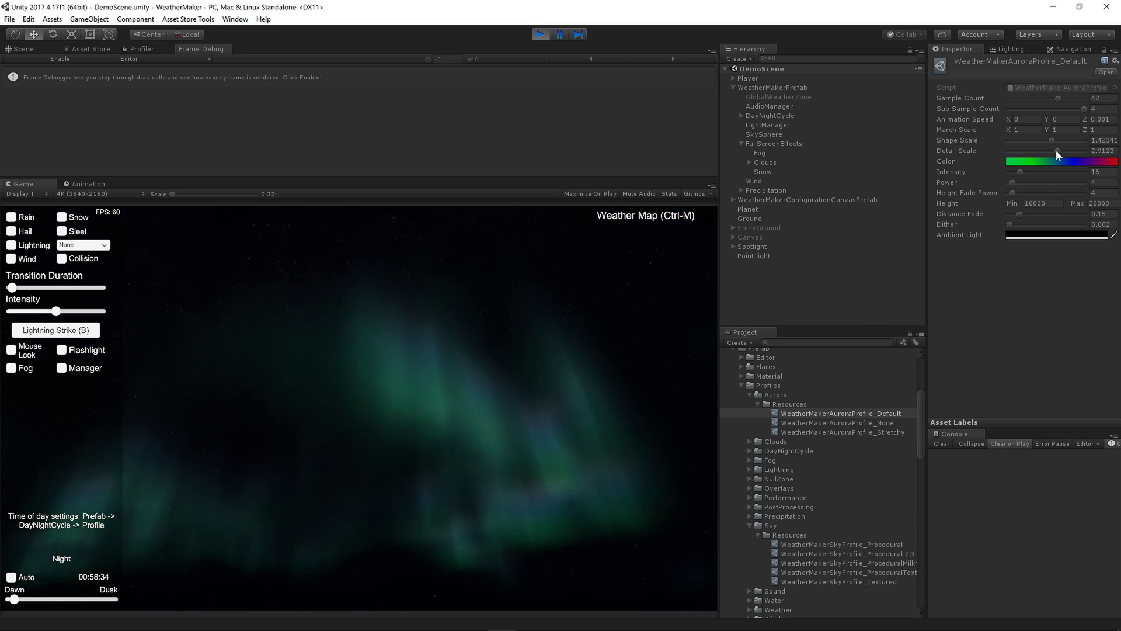
pyautogui.moveTo(1056, 149); pyautogui.dragTo(1093, 152)
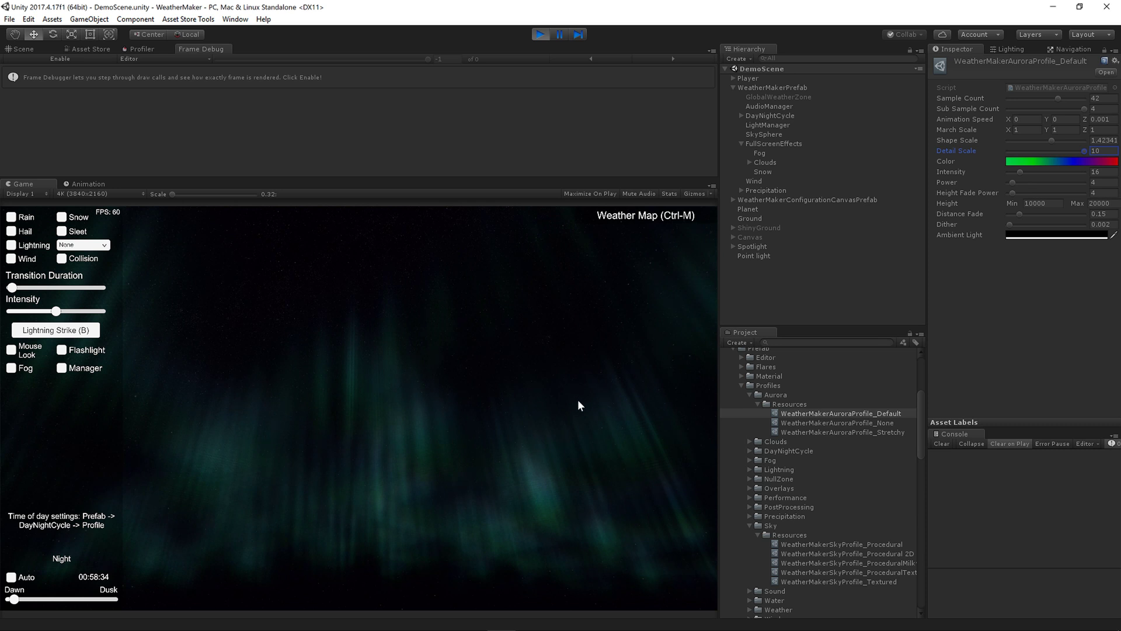
pyautogui.hotkey('ctrl', 'z')
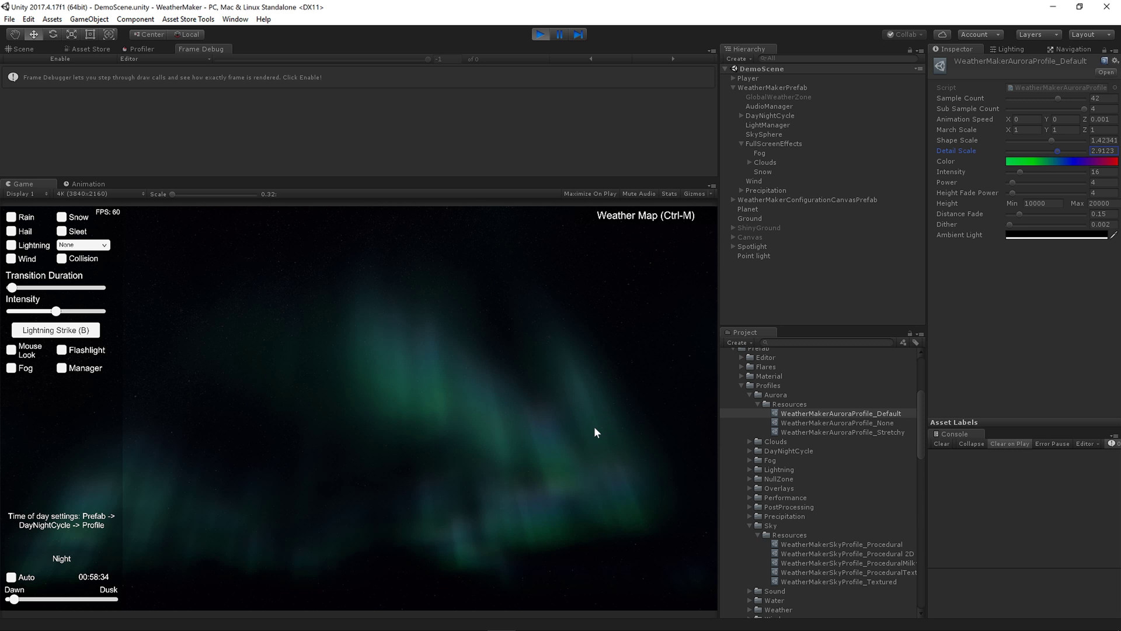
# Step: Apply the white-to-blue preset to the aurora Color gradient, which raises a four-key error
pyautogui.click(1038, 165)
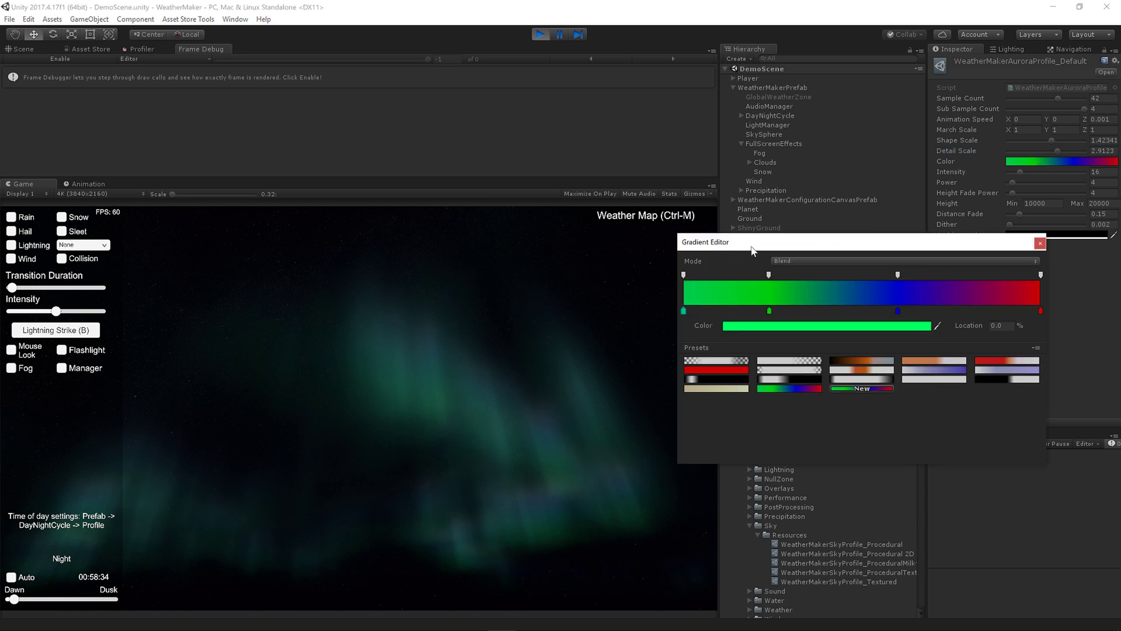
pyautogui.moveTo(751, 249); pyautogui.dragTo(820, 396)
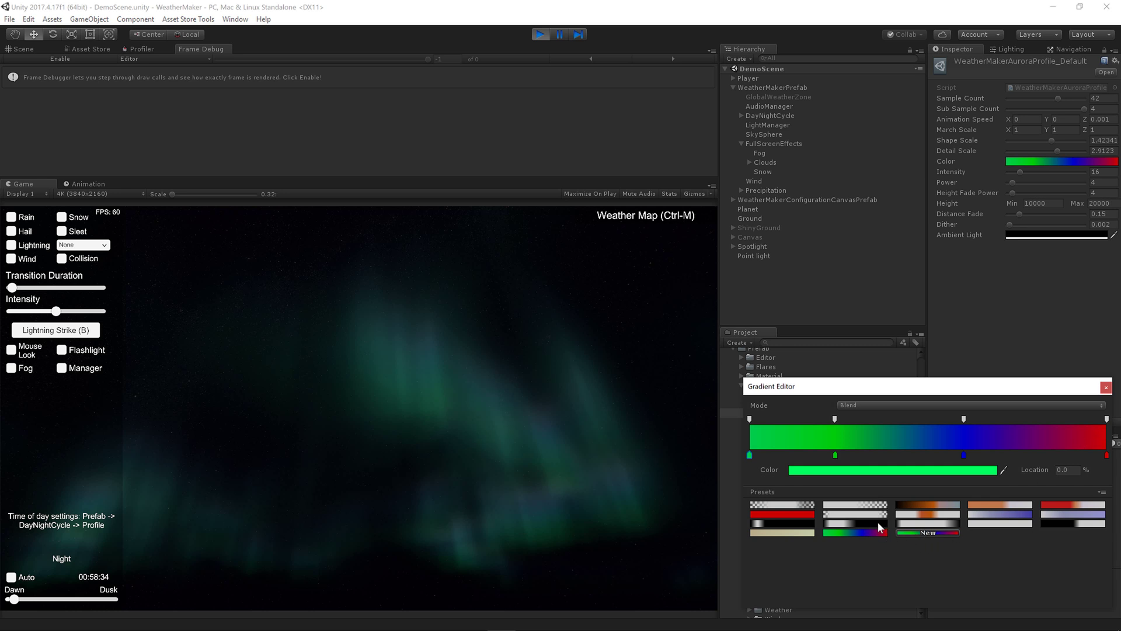
pyautogui.click(1014, 516)
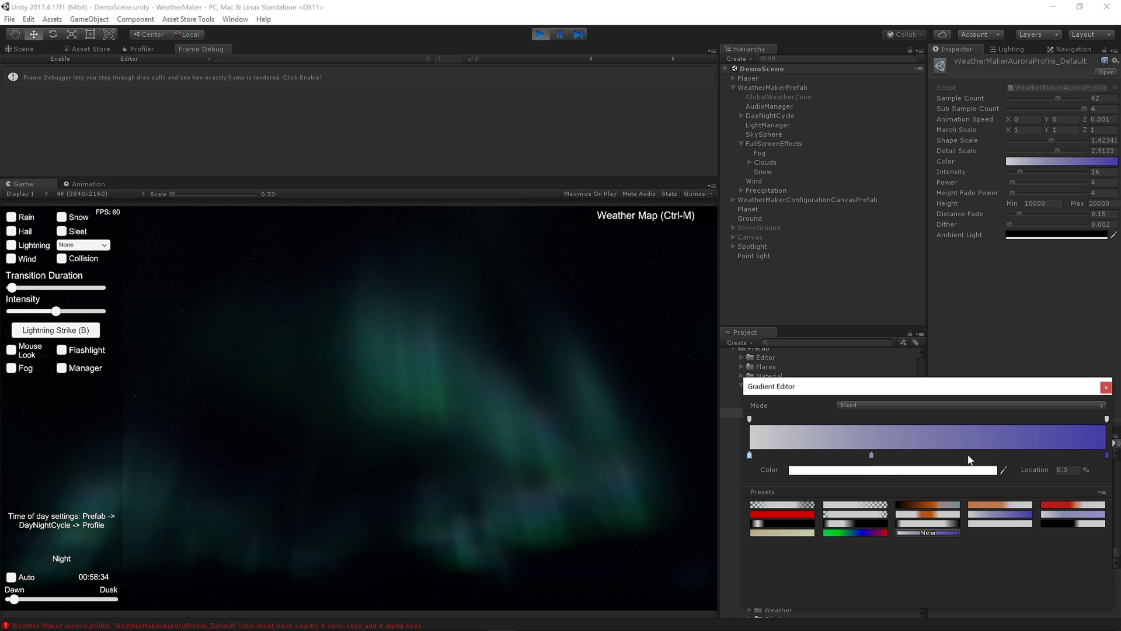
# Step: Restore the green-blue-red gradient preset, then add and undo an extra colour key
pyautogui.click(864, 533)
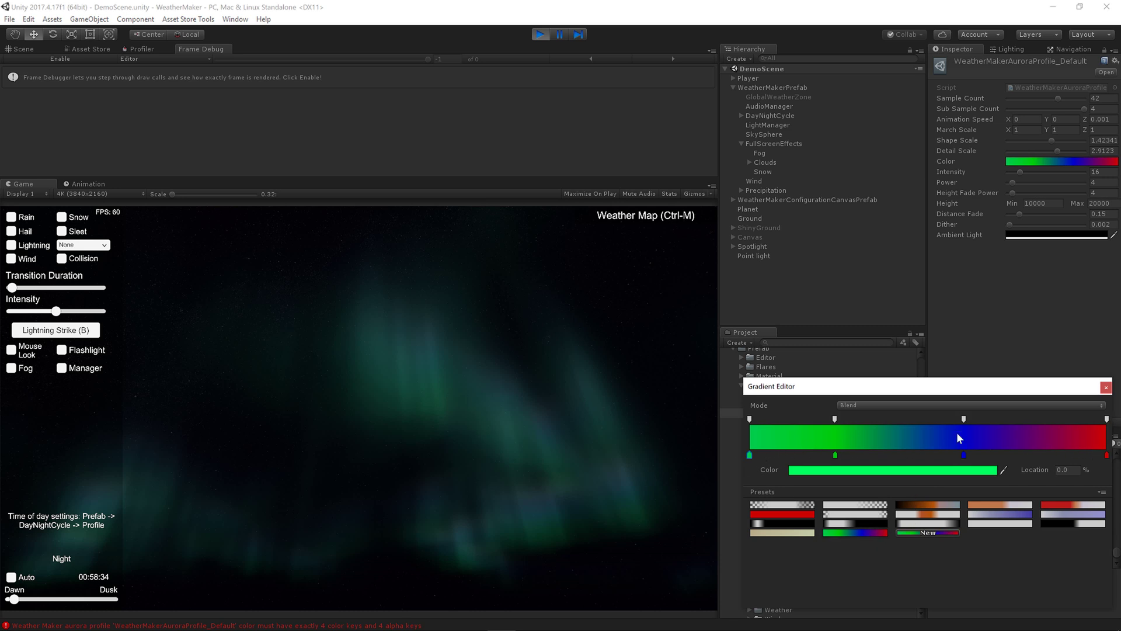
pyautogui.click(833, 456)
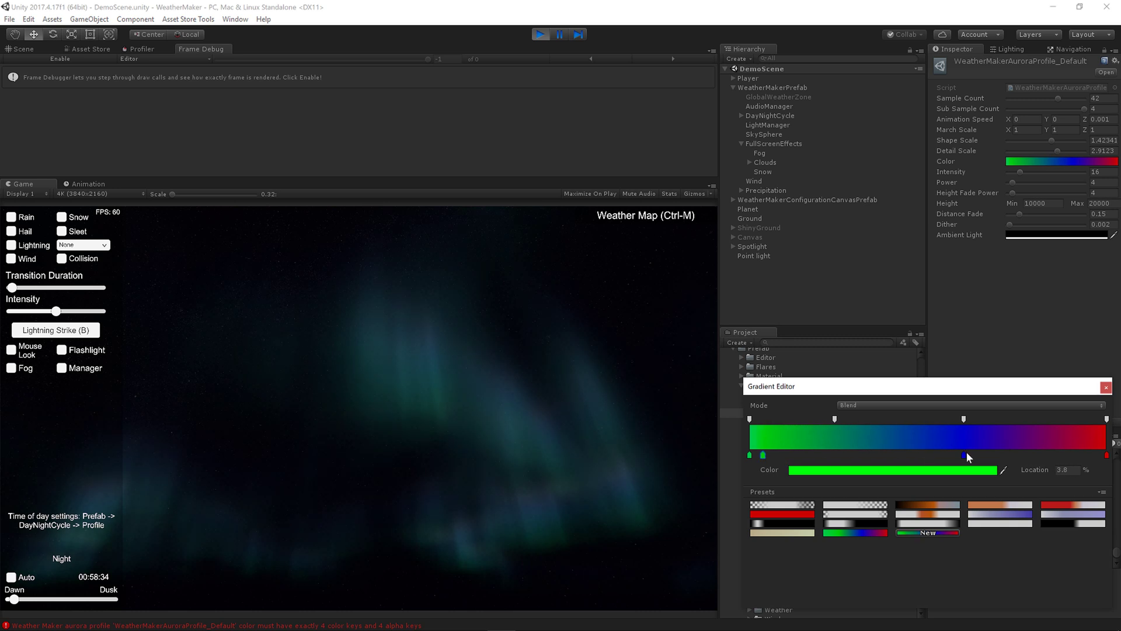
pyautogui.moveTo(958, 455); pyautogui.dragTo(1087, 458)
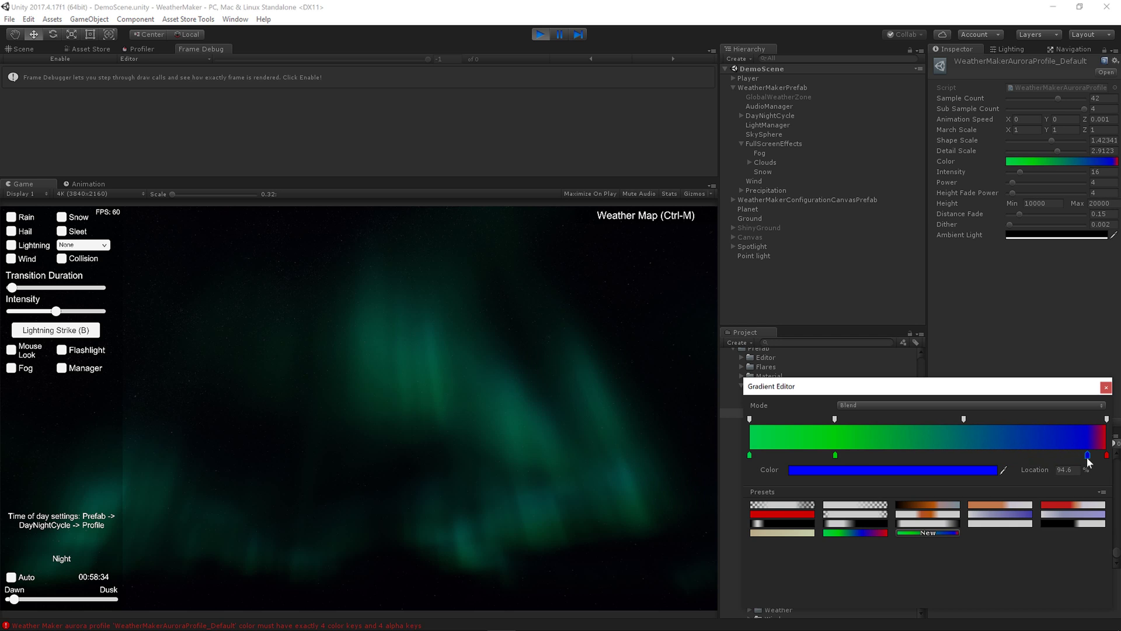
pyautogui.hotkey('ctrl', 'z')
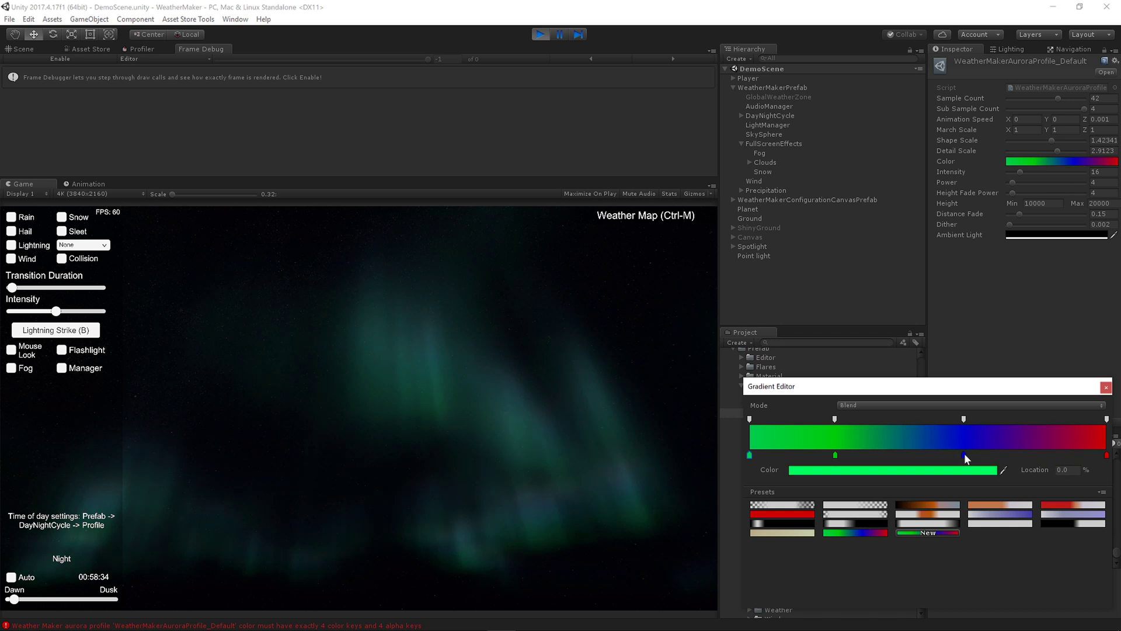
# Step: Try yellow-green for the 60% blue colour key, then undo the change
pyautogui.click(965, 455)
pyautogui.click(938, 471)
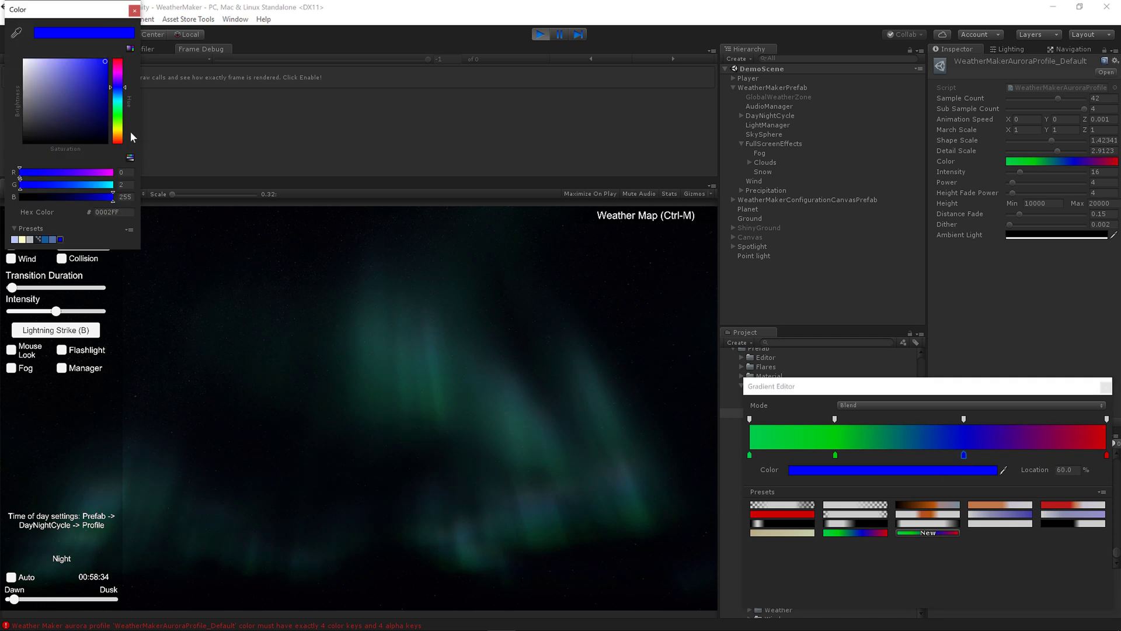
pyautogui.click(118, 128)
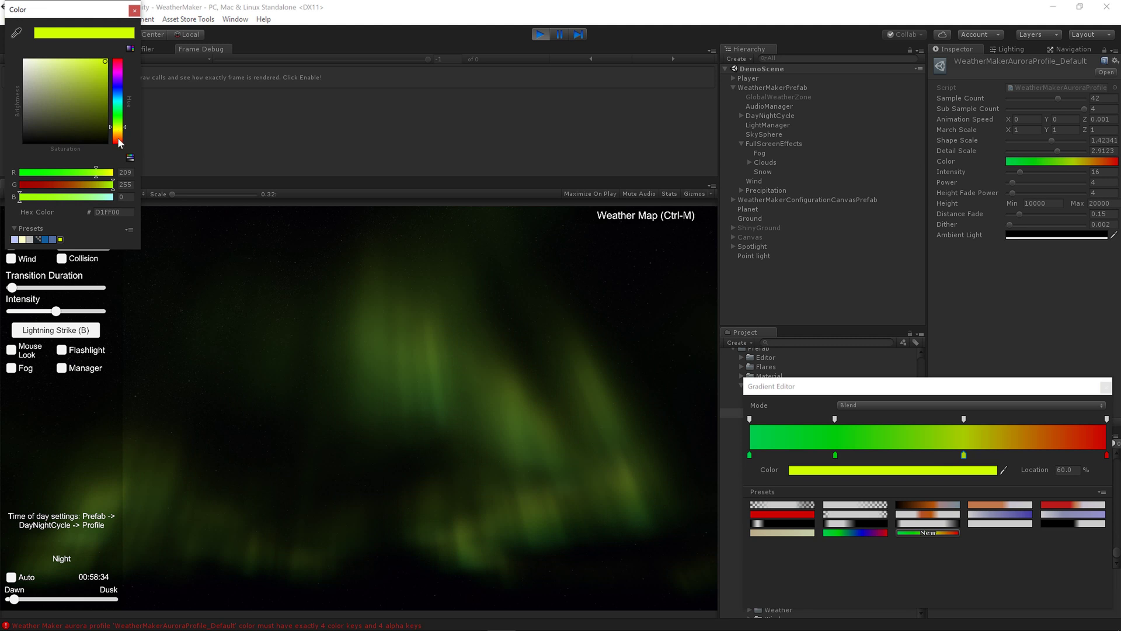
pyautogui.hotkey('ctrl', 'z')
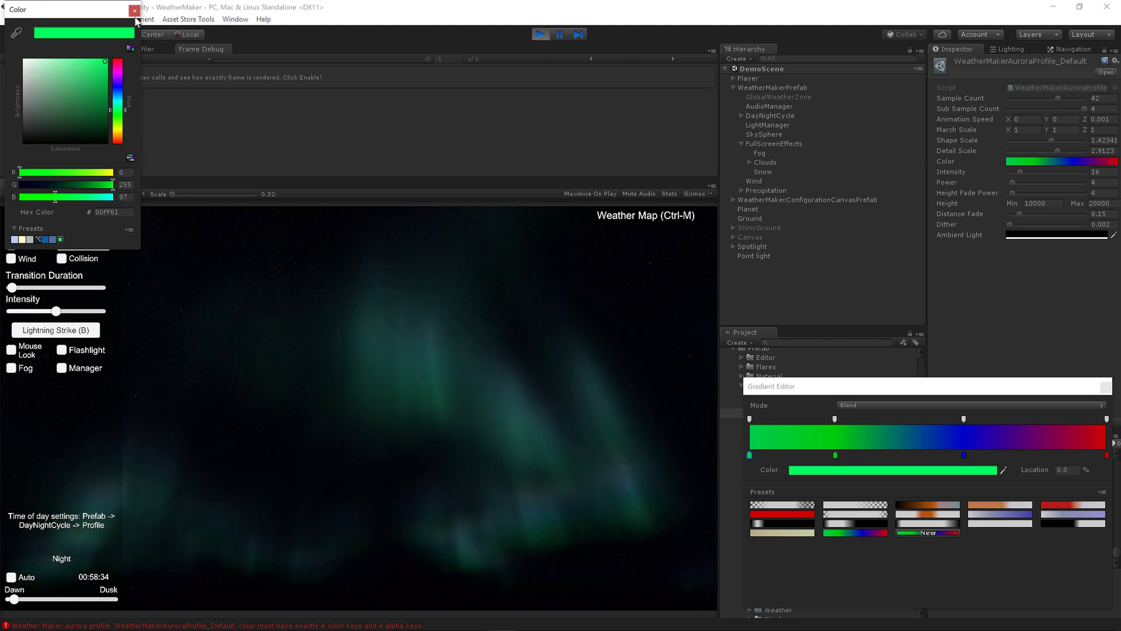
# Step: Close the colour picker, keeping the four-key green-blue-red aurora gradient
pyautogui.click(135, 11)
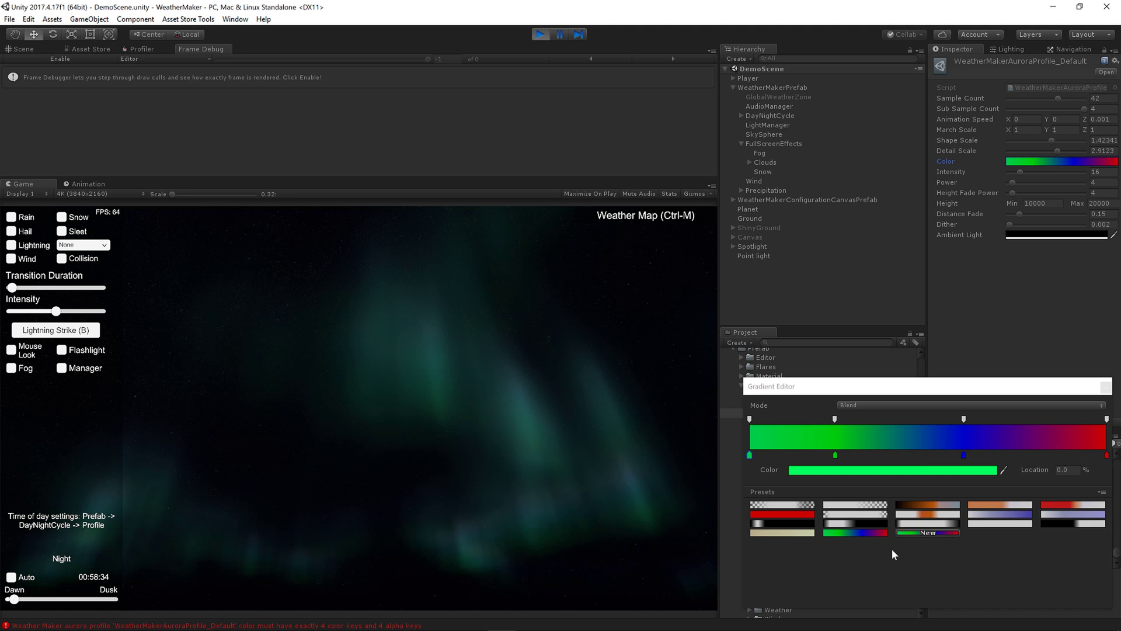
# Step: Close the Gradient Editor, test Intensity 100 before returning to 16, and raise Power to 5
pyautogui.click(1106, 387)
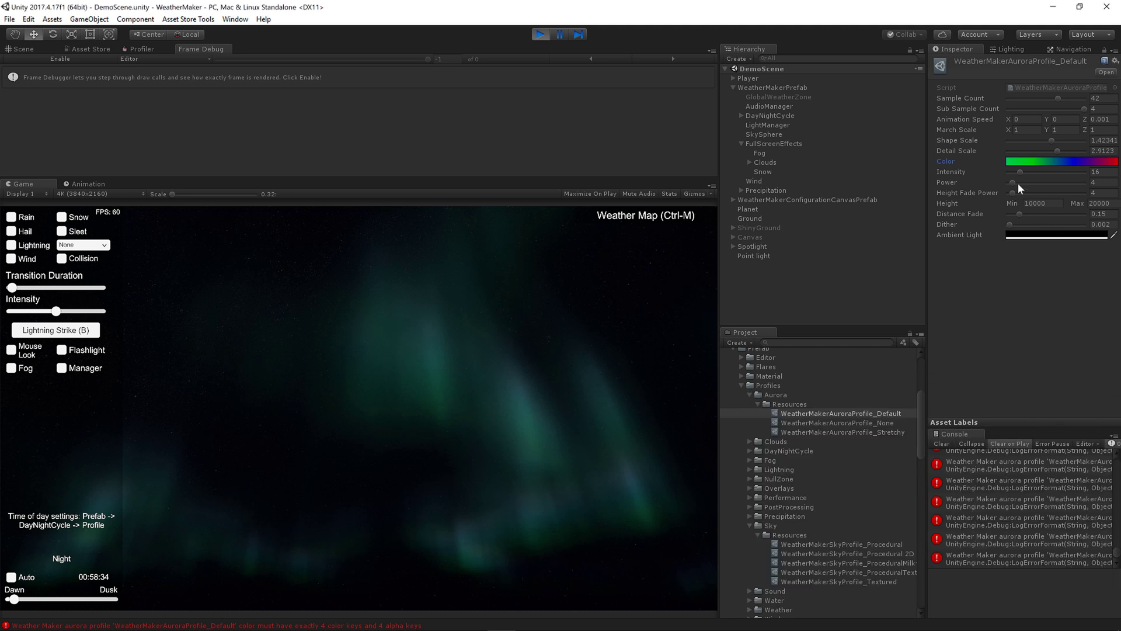
pyautogui.moveTo(1021, 173); pyautogui.dragTo(1085, 172)
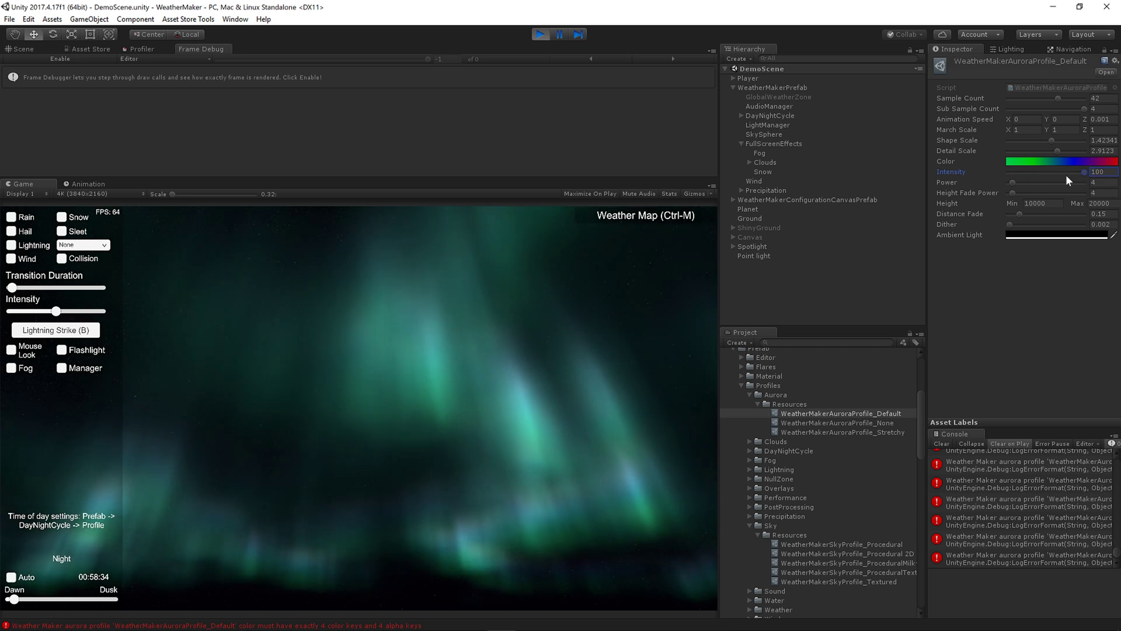
pyautogui.click(1019, 172)
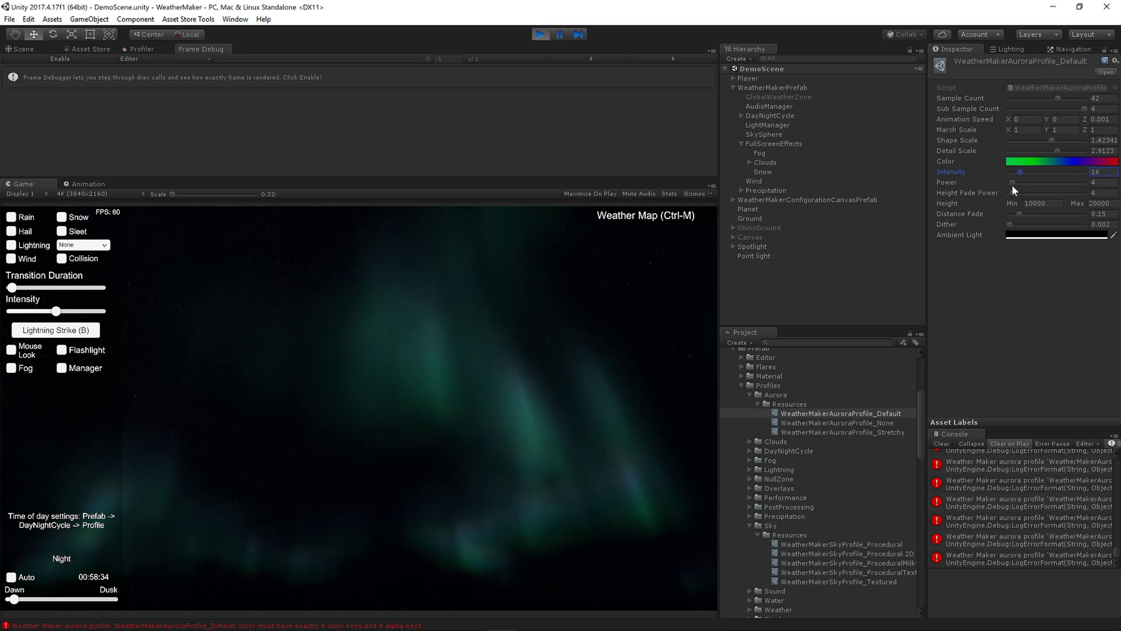
pyautogui.moveTo(1012, 183); pyautogui.dragTo(1086, 172)
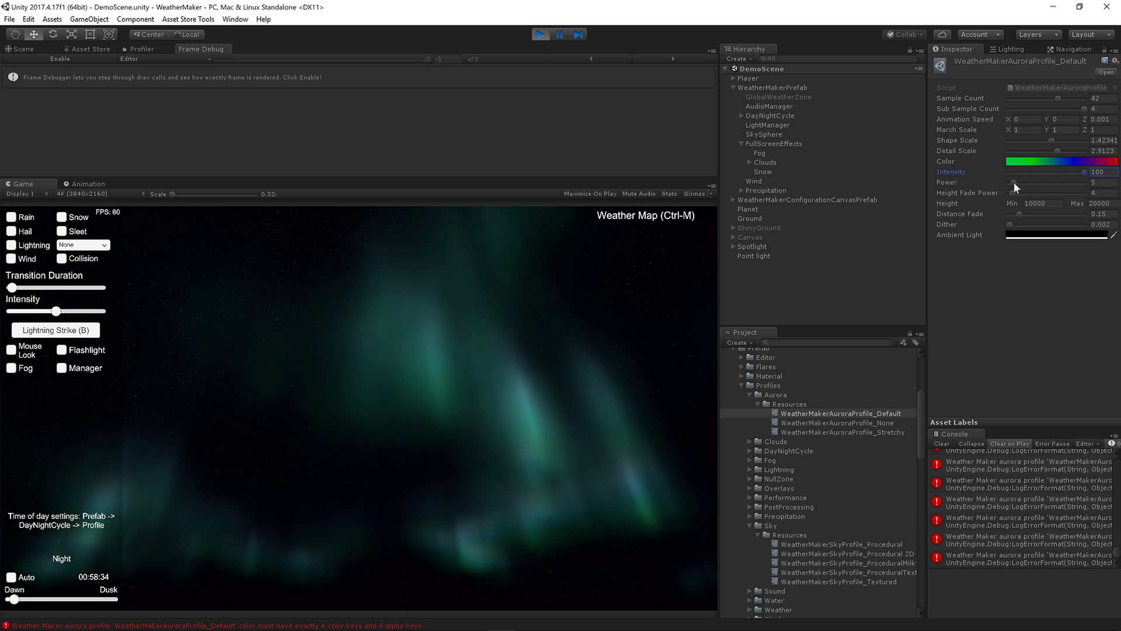
pyautogui.moveTo(1014, 183); pyautogui.dragTo(1016, 181)
pyautogui.click(1020, 172)
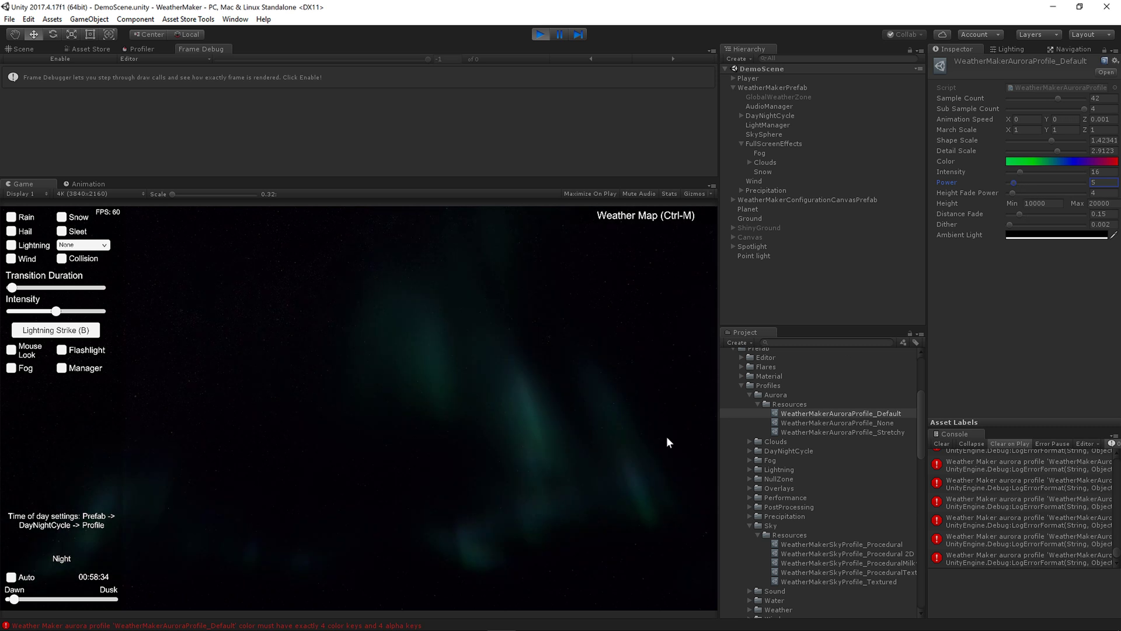
# Step: Set aurora Power to 4 after trying 2, test higher Height Fade Power, and inspect with Mouse Look
pyautogui.click(410, 468)
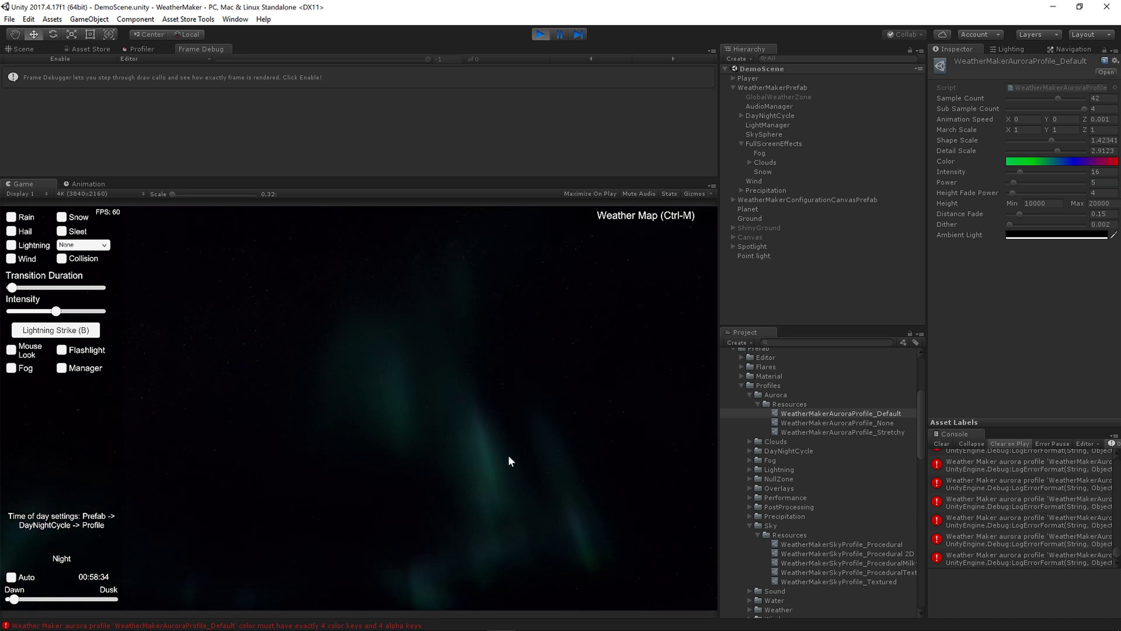
pyautogui.click(1102, 182)
pyautogui.write('2')
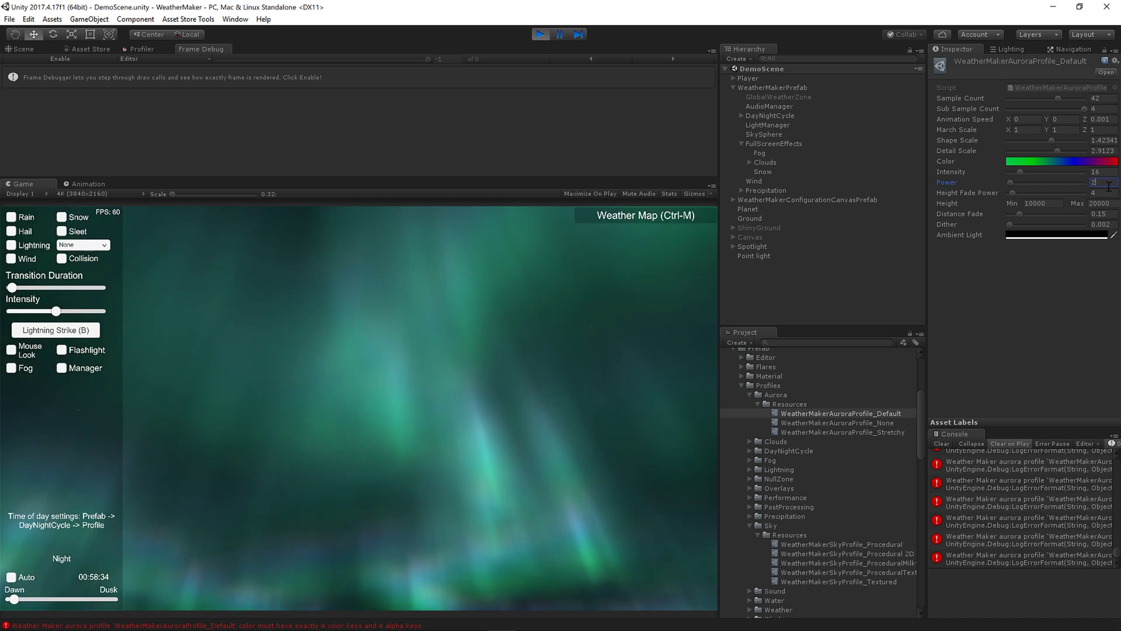
pyautogui.press('BackSpace')
pyautogui.write('4')
pyautogui.moveTo(1009, 192); pyautogui.dragTo(1103, 197)
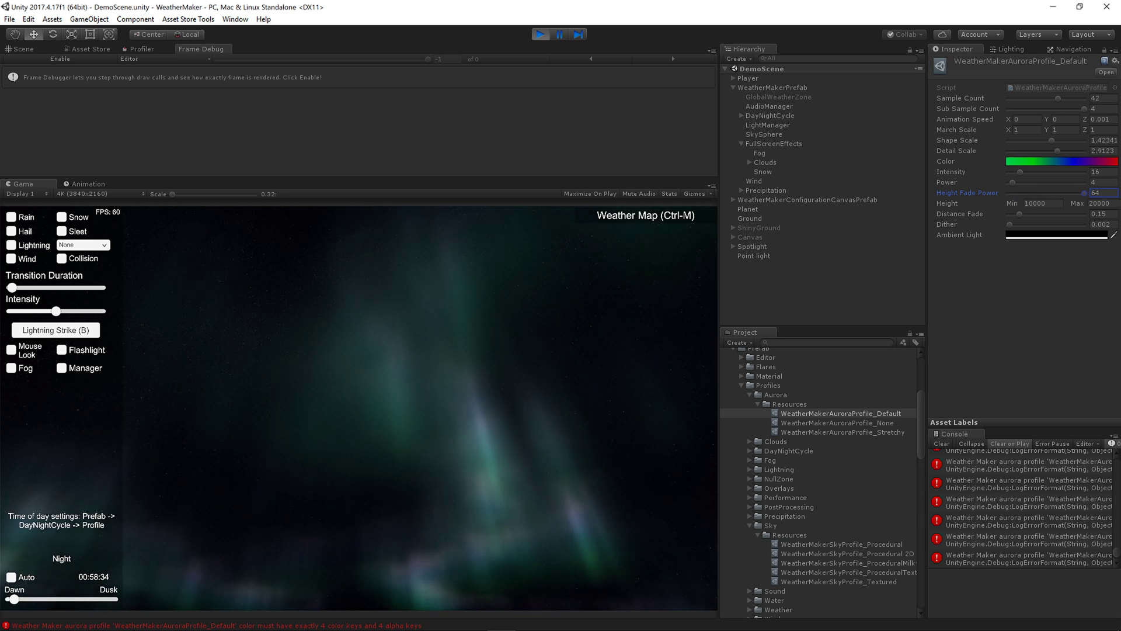
pyautogui.click(545, 462)
pyautogui.press('m')
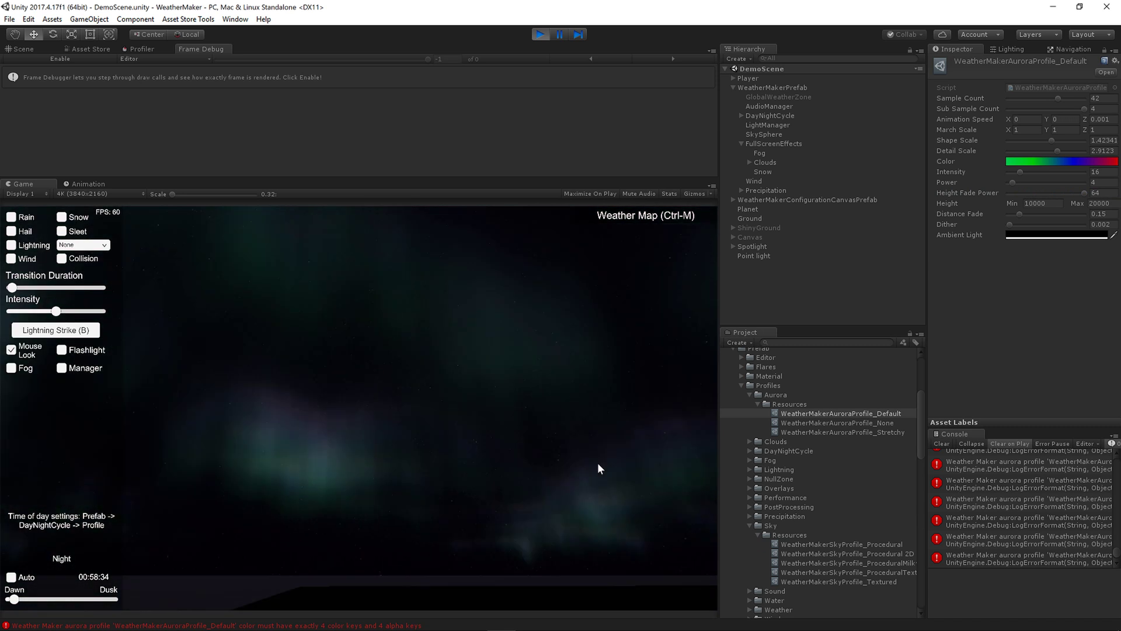
pyautogui.press('m')
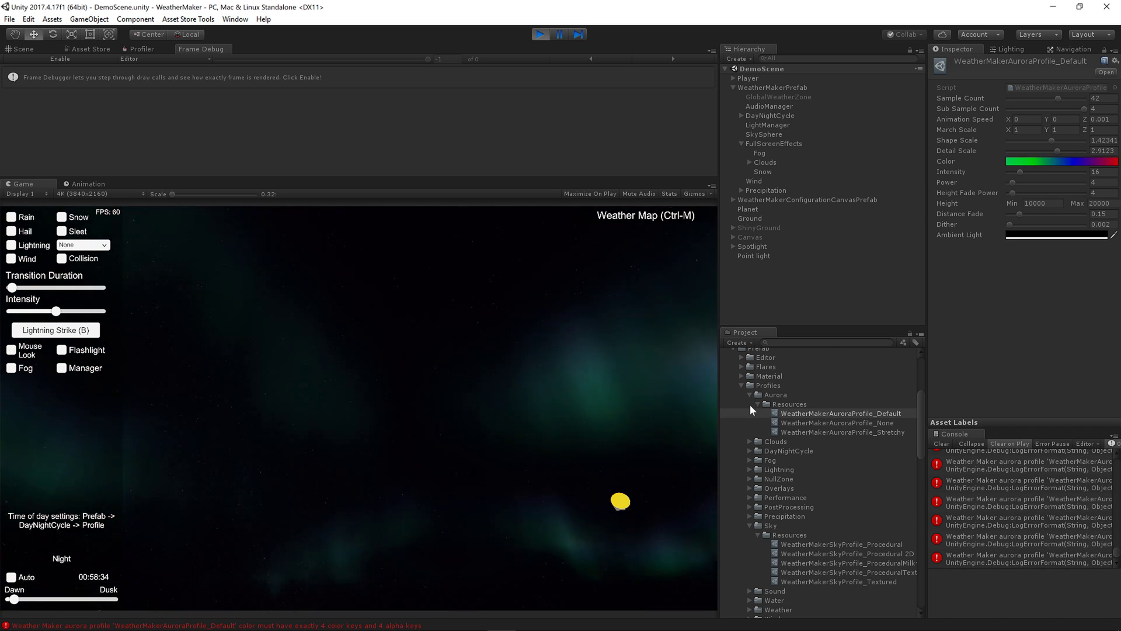
# Step: Clear the Console errors, preview a 500 minimum aurora height, then undo back to 10000
pyautogui.click(940, 443)
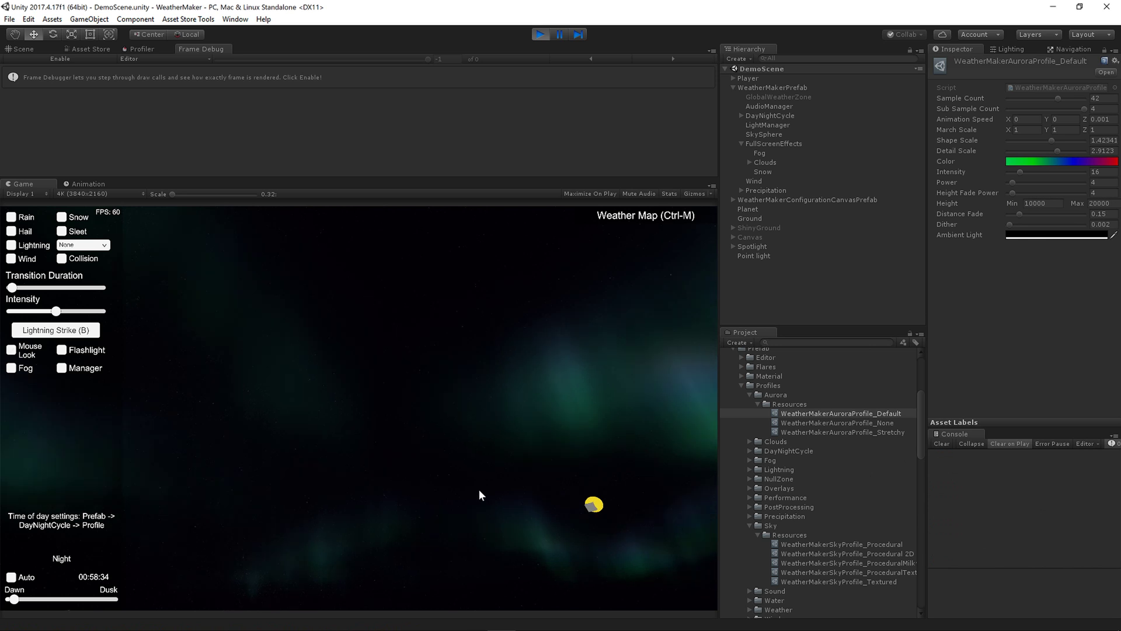
pyautogui.press('m')
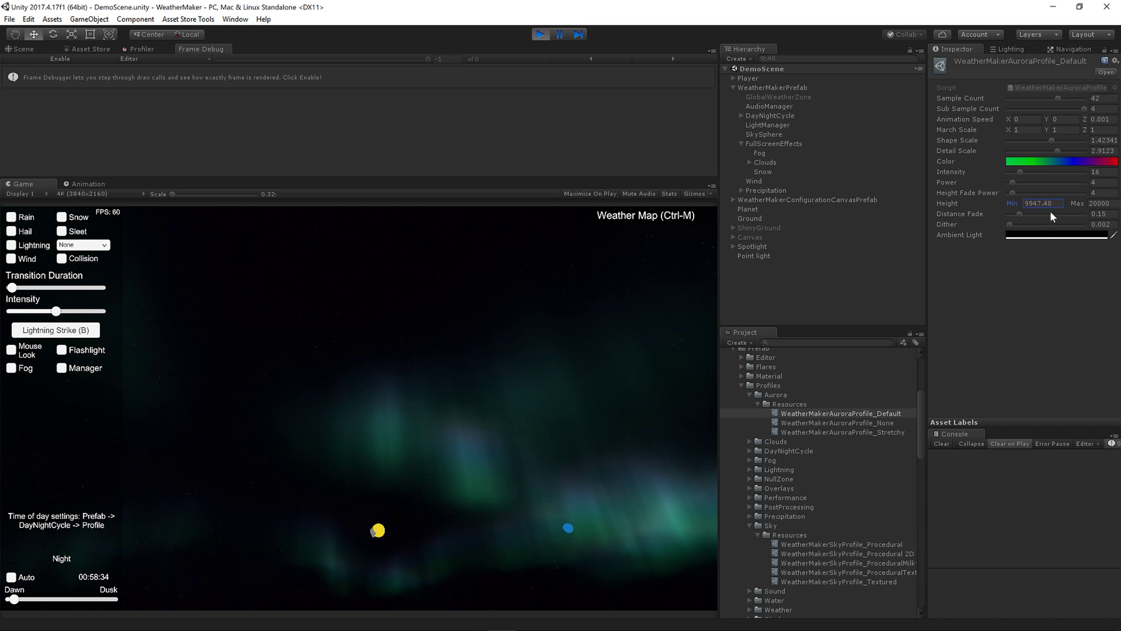
pyautogui.click(1035, 203)
pyautogui.write('500')
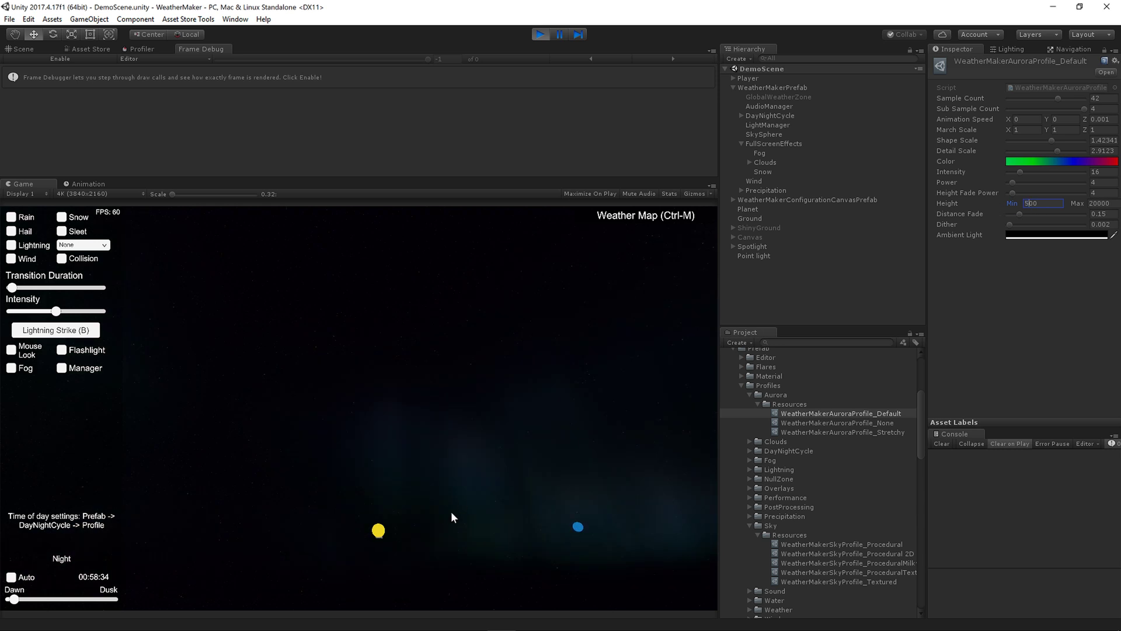
pyautogui.click(483, 514)
pyautogui.press('m')
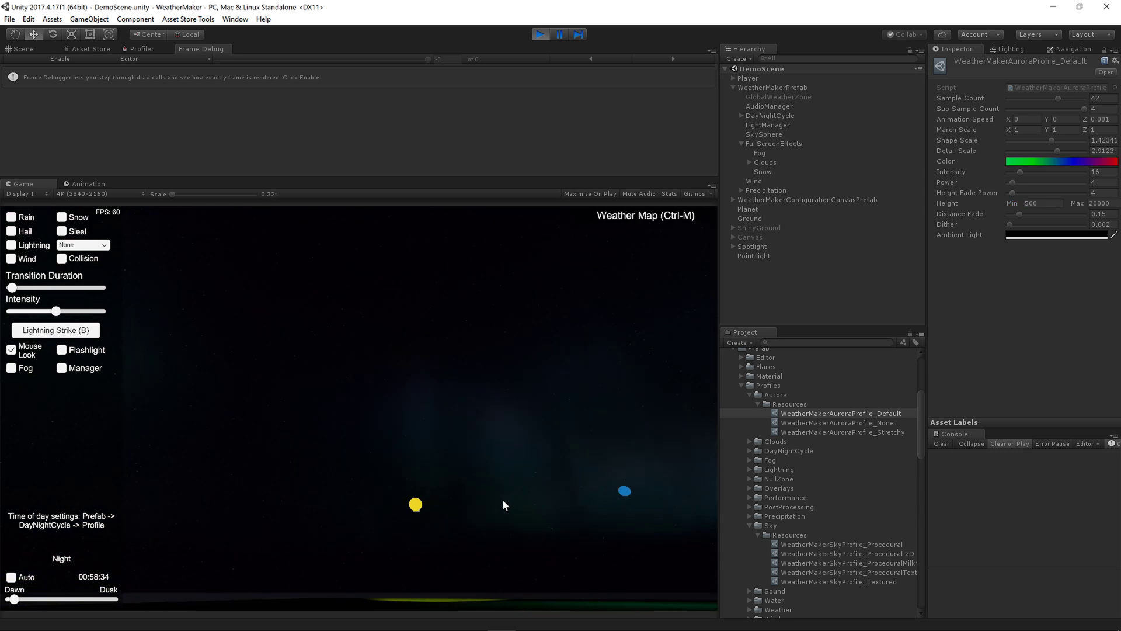
pyautogui.hotkey('ctrl', 'z')
pyautogui.press('m')
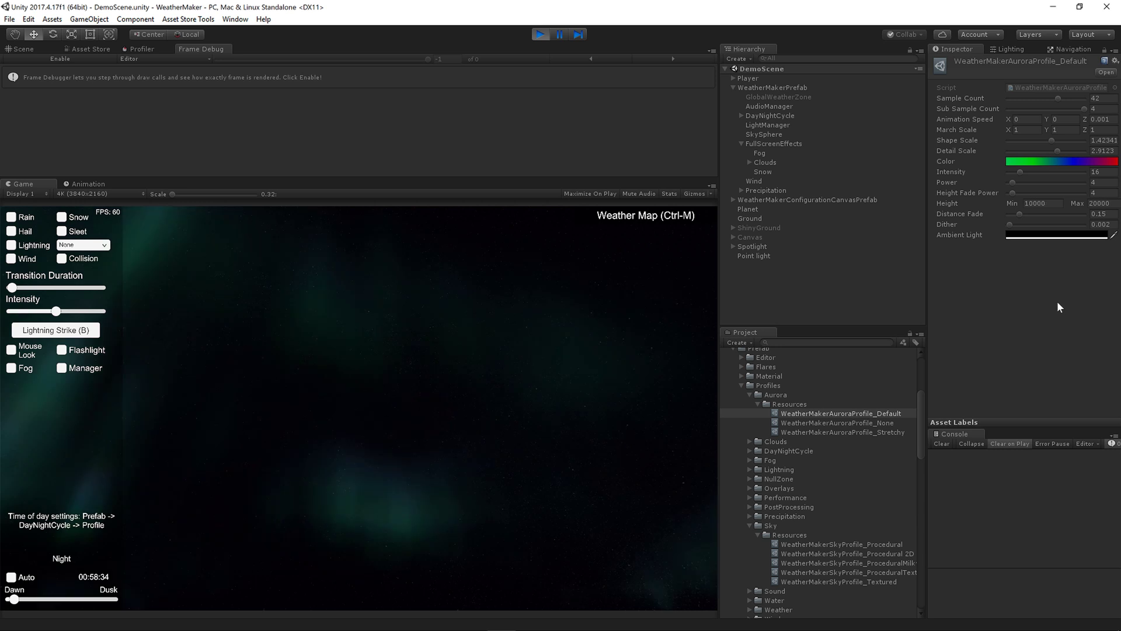
# Step: Preview a 30000 maximum aurora height while looking around the night sky
pyautogui.write('3')
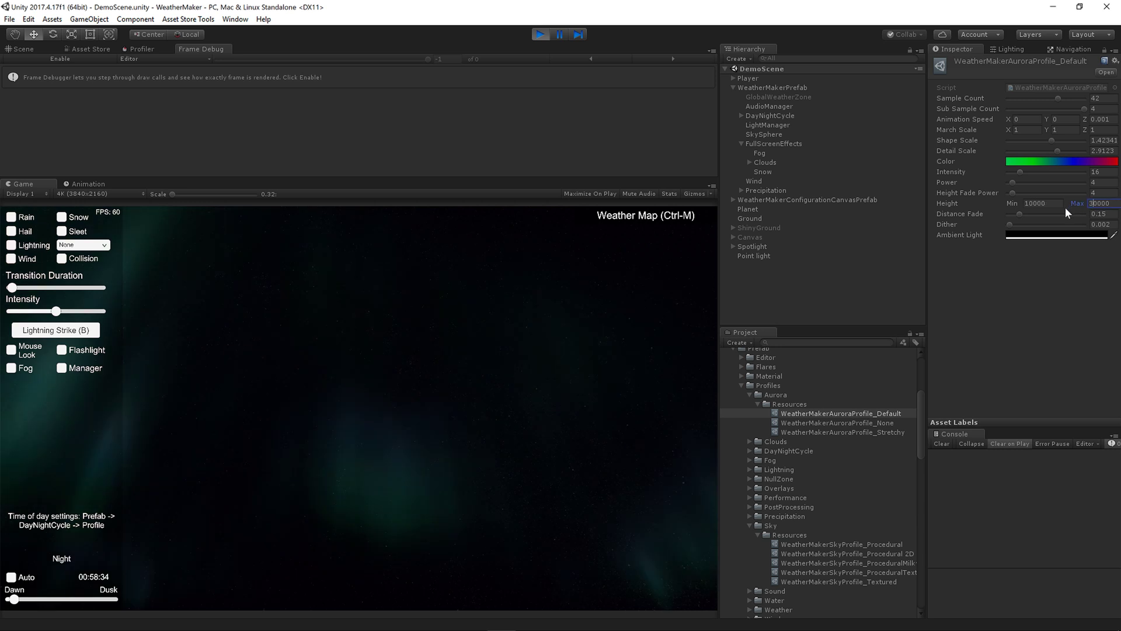
pyautogui.click(554, 511)
pyautogui.press('m')
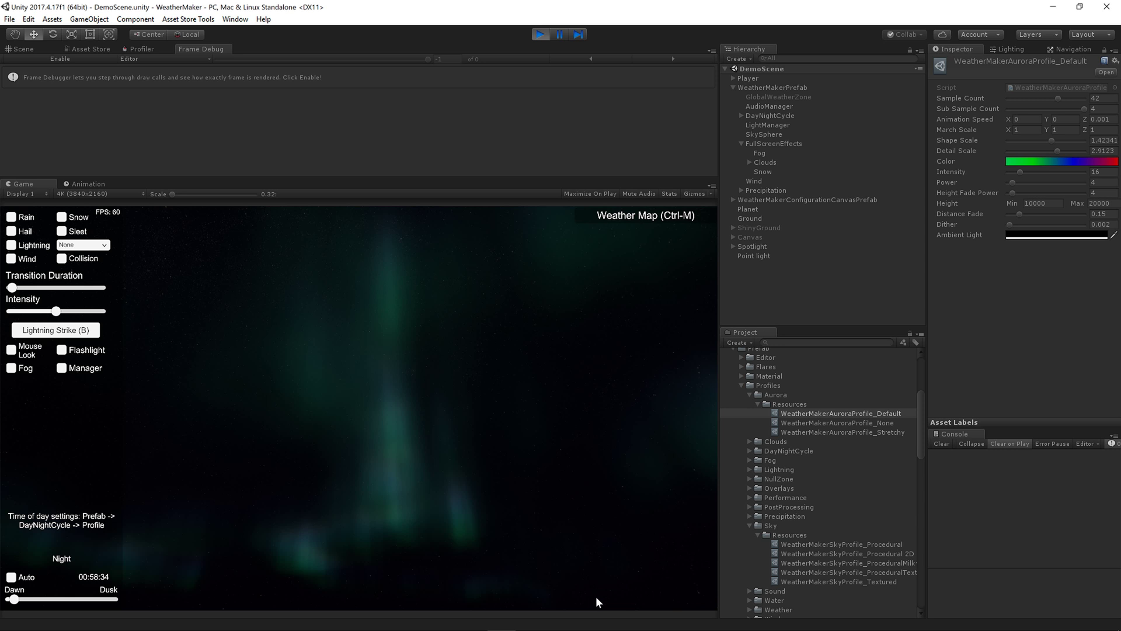
pyautogui.press('m')
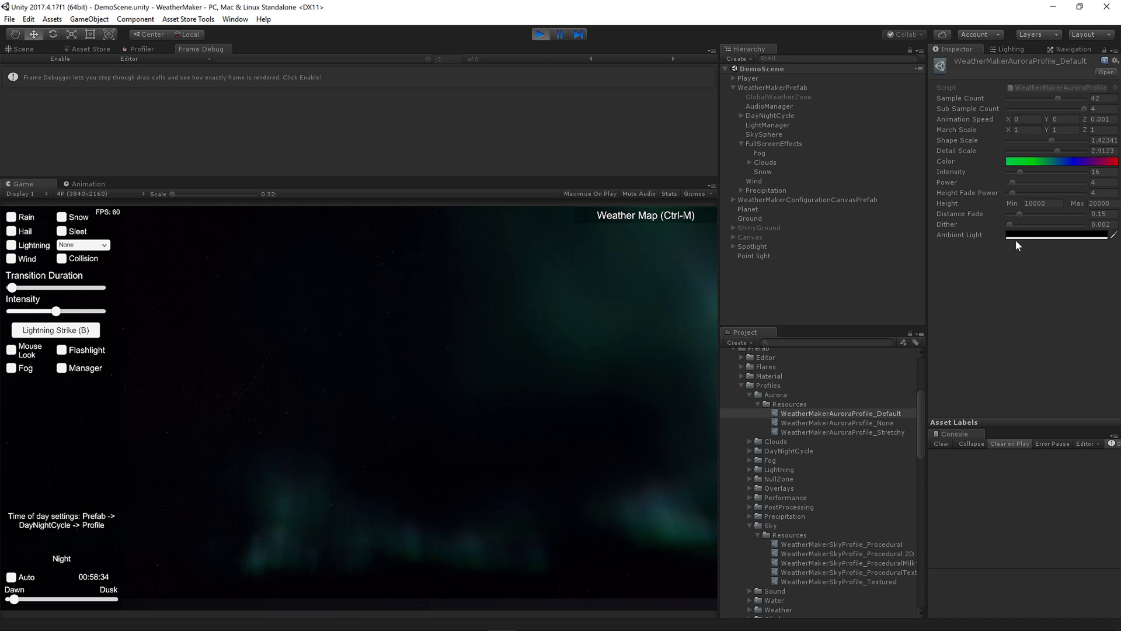
pyautogui.moveTo(1020, 213)
pyautogui.mouseDown()
pyautogui.moveTo(1005, 214)
pyautogui.moveTo(1107, 217)
pyautogui.moveTo(1018, 215)
pyautogui.mouseUp()
pyautogui.click(514, 459)
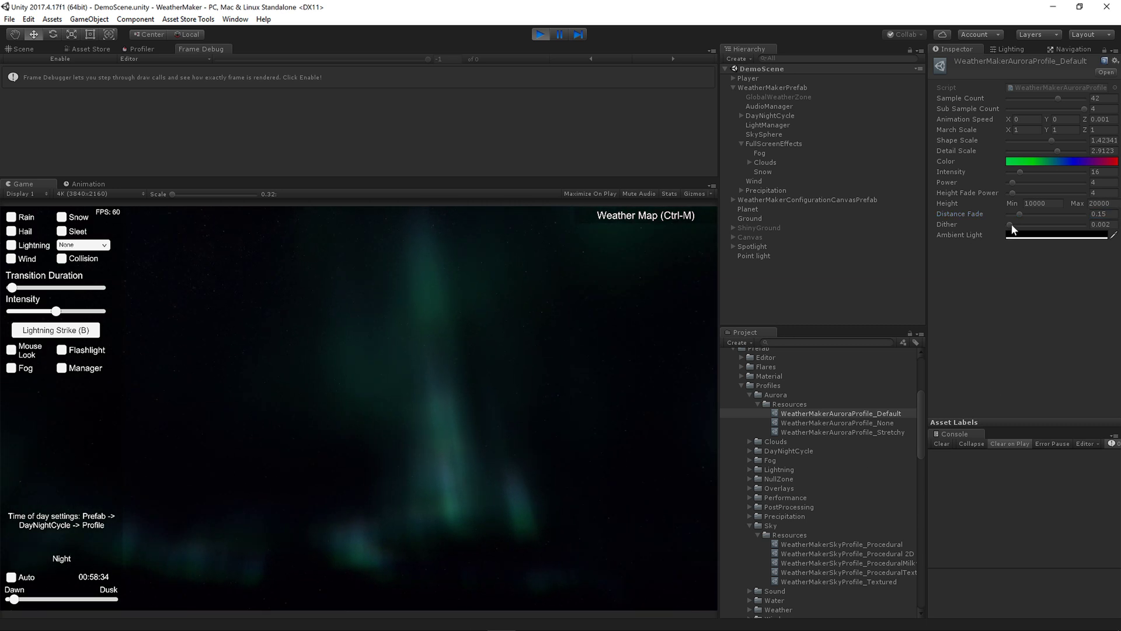
pyautogui.moveTo(1011, 228); pyautogui.dragTo(1111, 231)
pyautogui.hotkey('ctrl', 'z')
# Step: Give Clouds the Stretchy aurora profile, check the sky, then switch to WeatherMakerAuroraProfile_None
pyautogui.click(809, 162)
pyautogui.click(1107, 270)
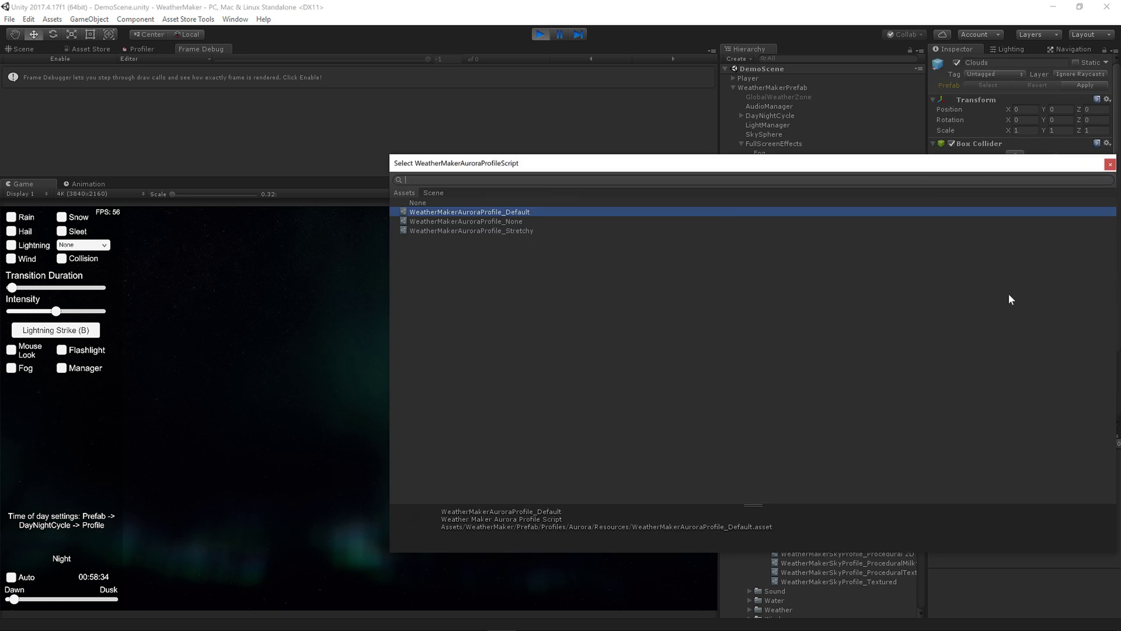
pyautogui.doubleClick(506, 230)
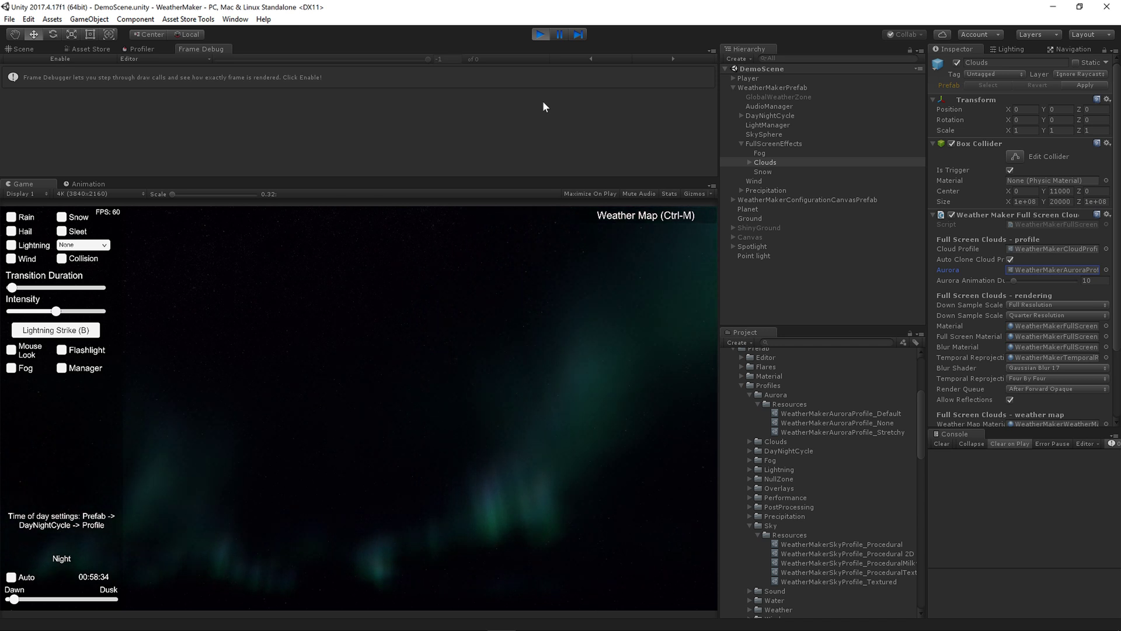
pyautogui.press('m')
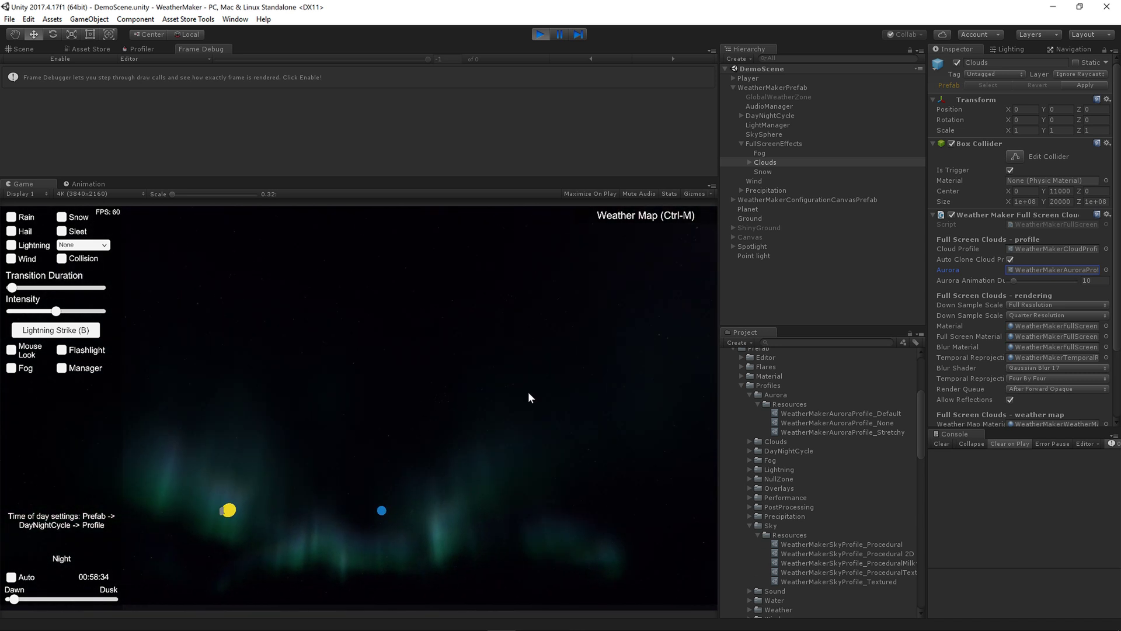
pyautogui.click(1107, 270)
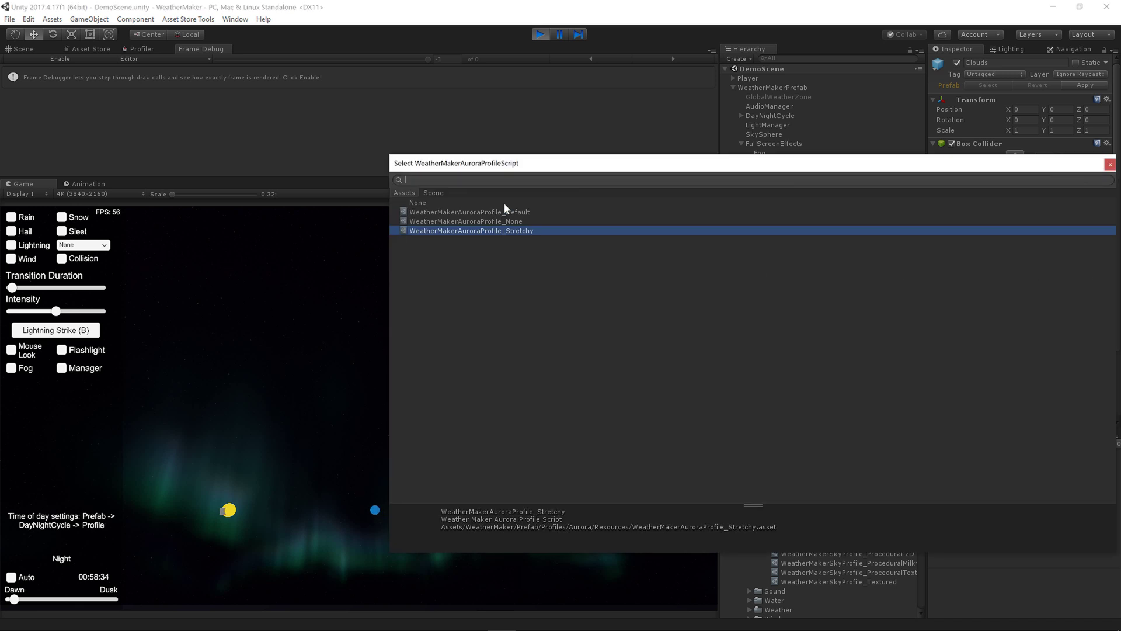
pyautogui.doubleClick(480, 221)
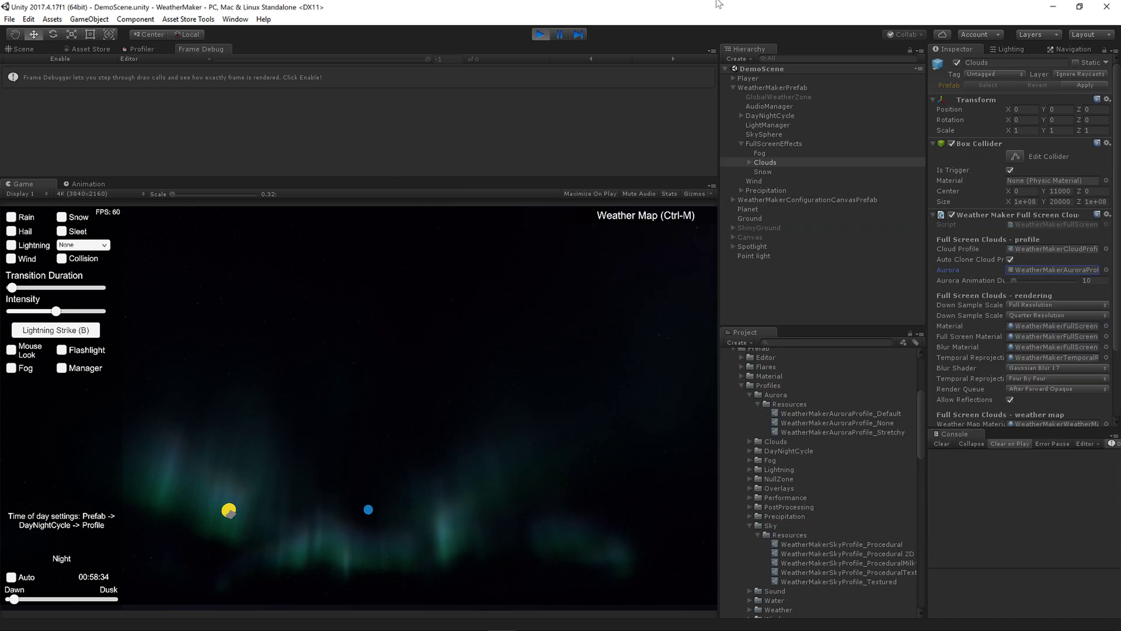